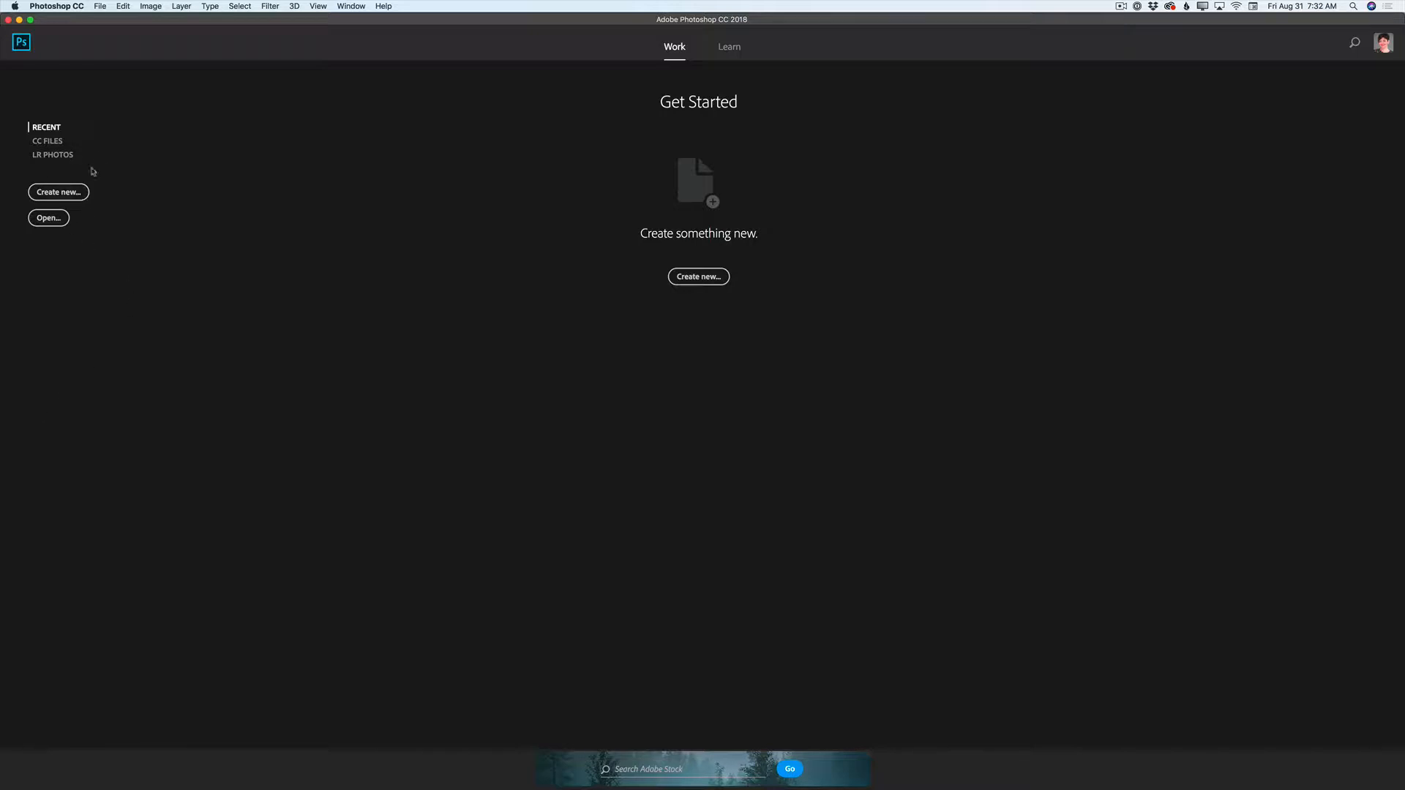
Create a new 7360 x 4912 px document named "Children Art" with a resolution of 300 pixels/inch and a transparent background.
{"action": "left_click", "coordinate": [72, 194]}
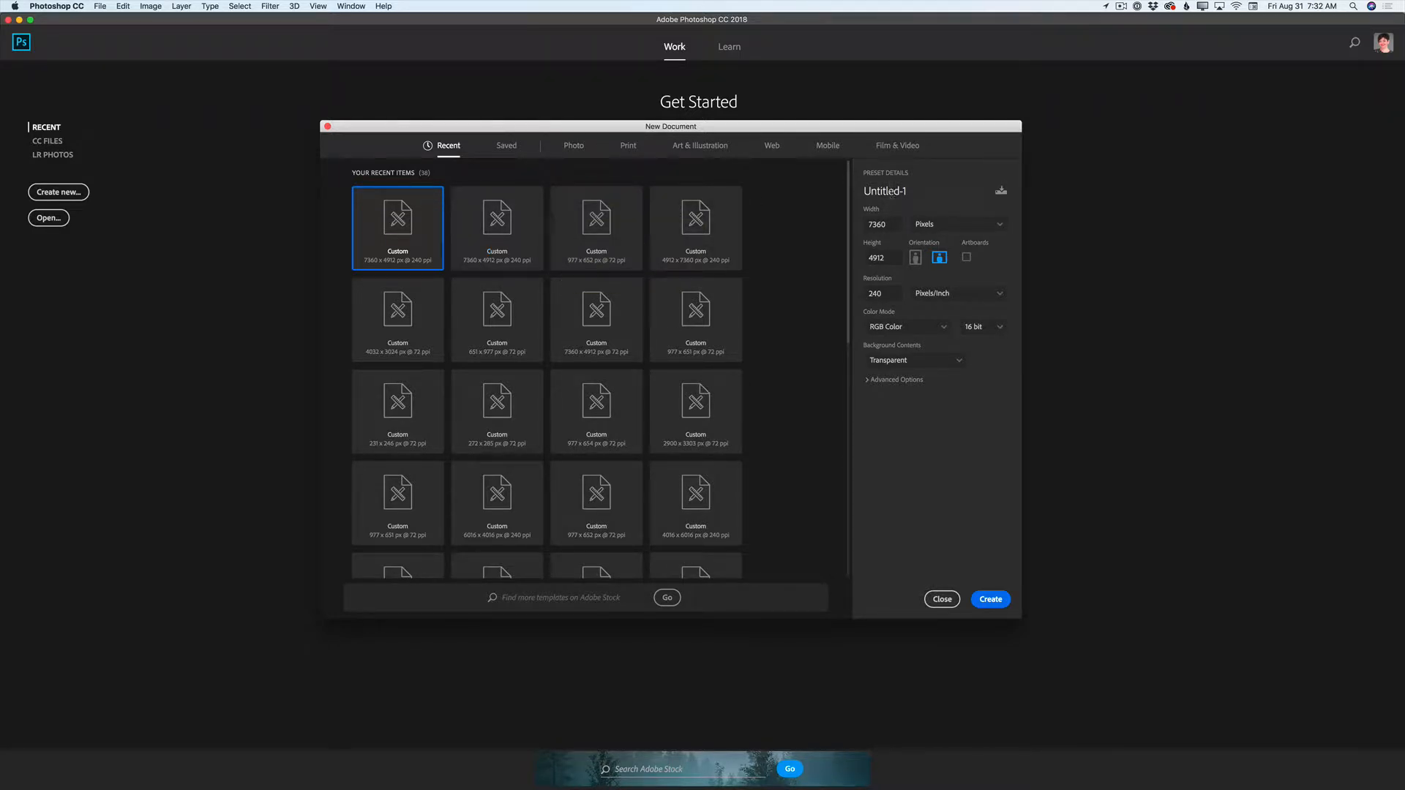
{"action": "left_click", "coordinate": [893, 190]}
{"action": "type", "text": "Children Art"}
{"action": "double_click", "coordinate": [875, 293]}
{"action": "type", "text": "300"}
{"action": "left_click", "coordinate": [991, 600]}
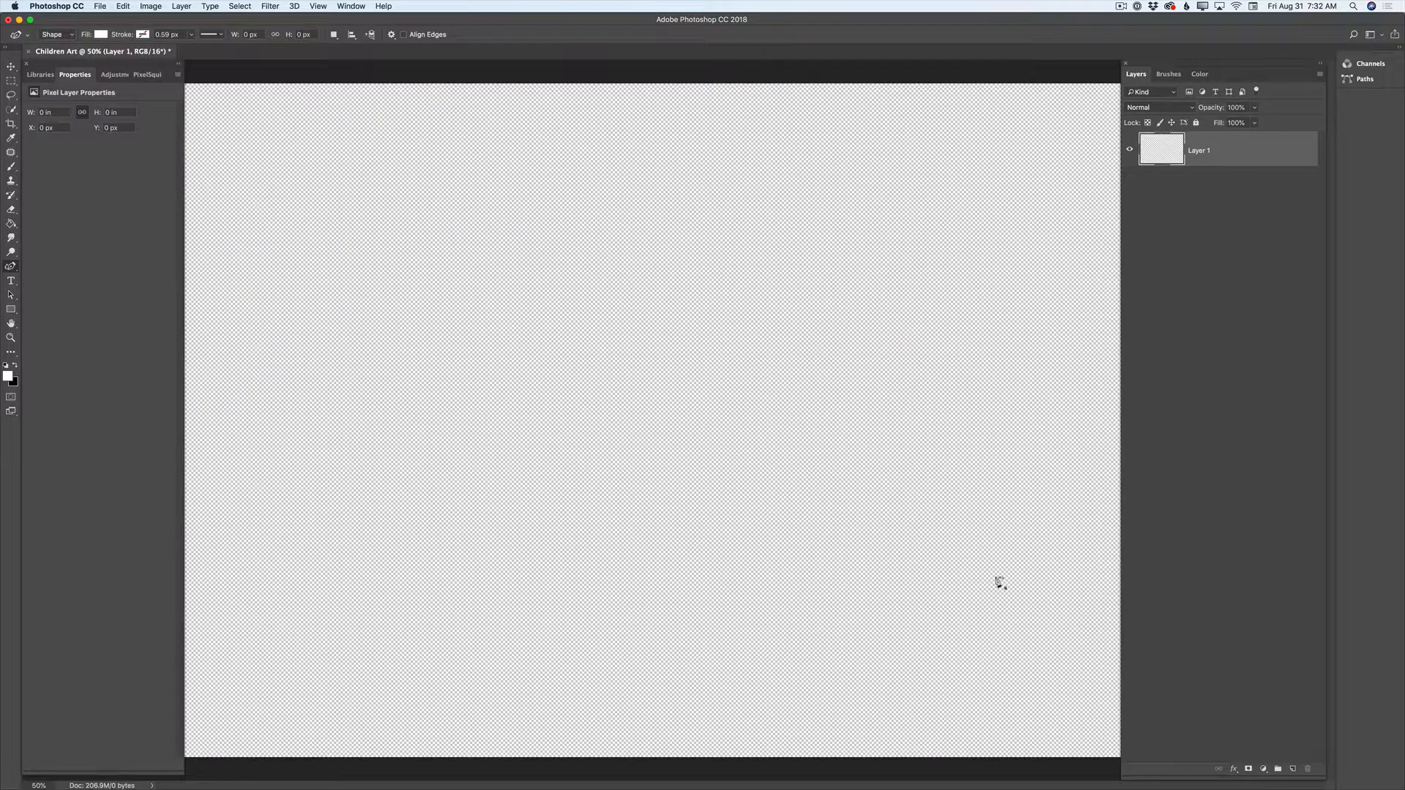
Rename Layer 1 as "My Sky" with the whole canvas in view.
{"action": "left_click", "coordinate": [11, 338]}
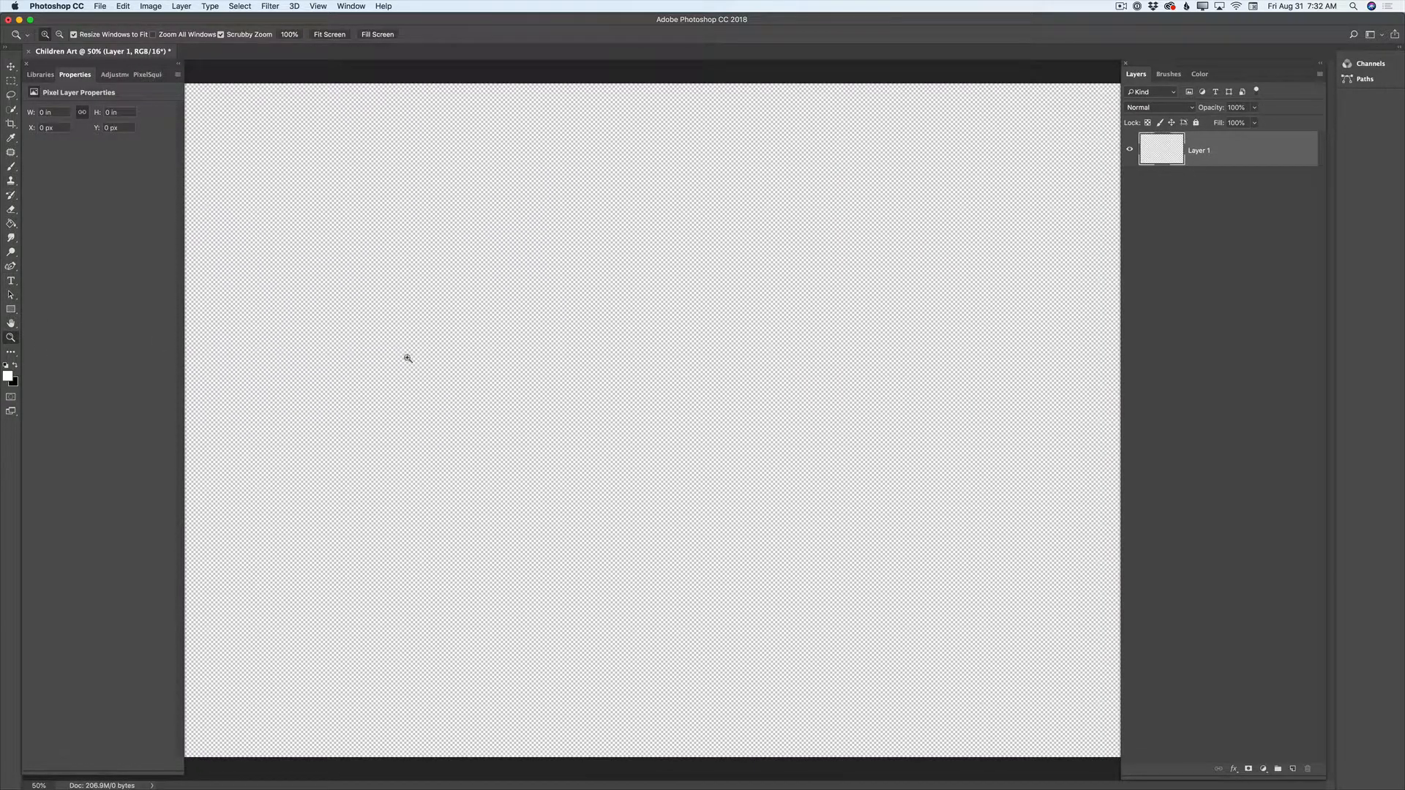
{"action": "left_click_drag", "start_coordinate": [679, 396], "coordinate": [668, 395]}
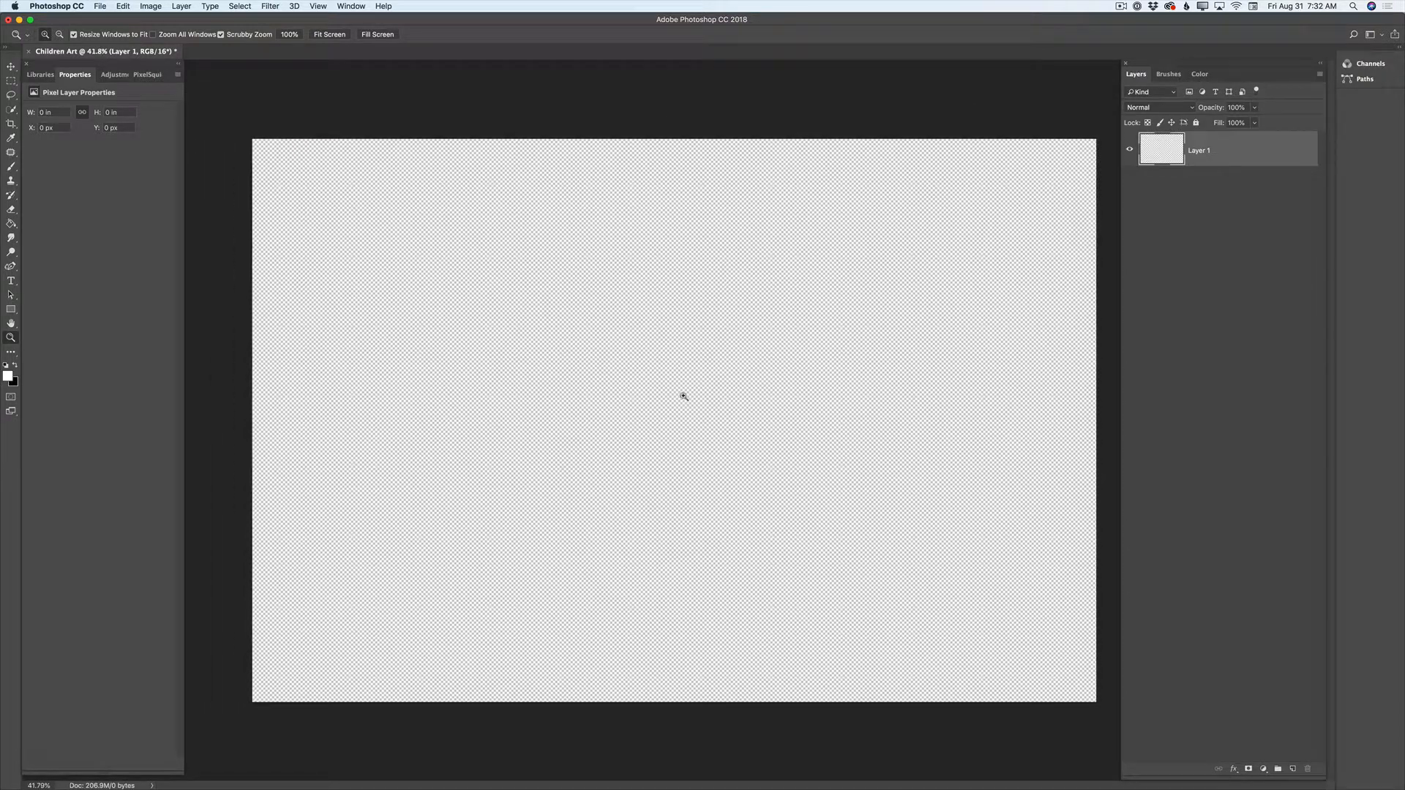
{"action": "double_click", "coordinate": [1201, 152]}
{"action": "type", "text": "My Sky"}
{"action": "key", "text": "Return"}
Draw a rectangle of about 7383 x 4922 px covering the entire canvas and fill it with dark blue.
{"action": "left_click", "coordinate": [11, 309]}
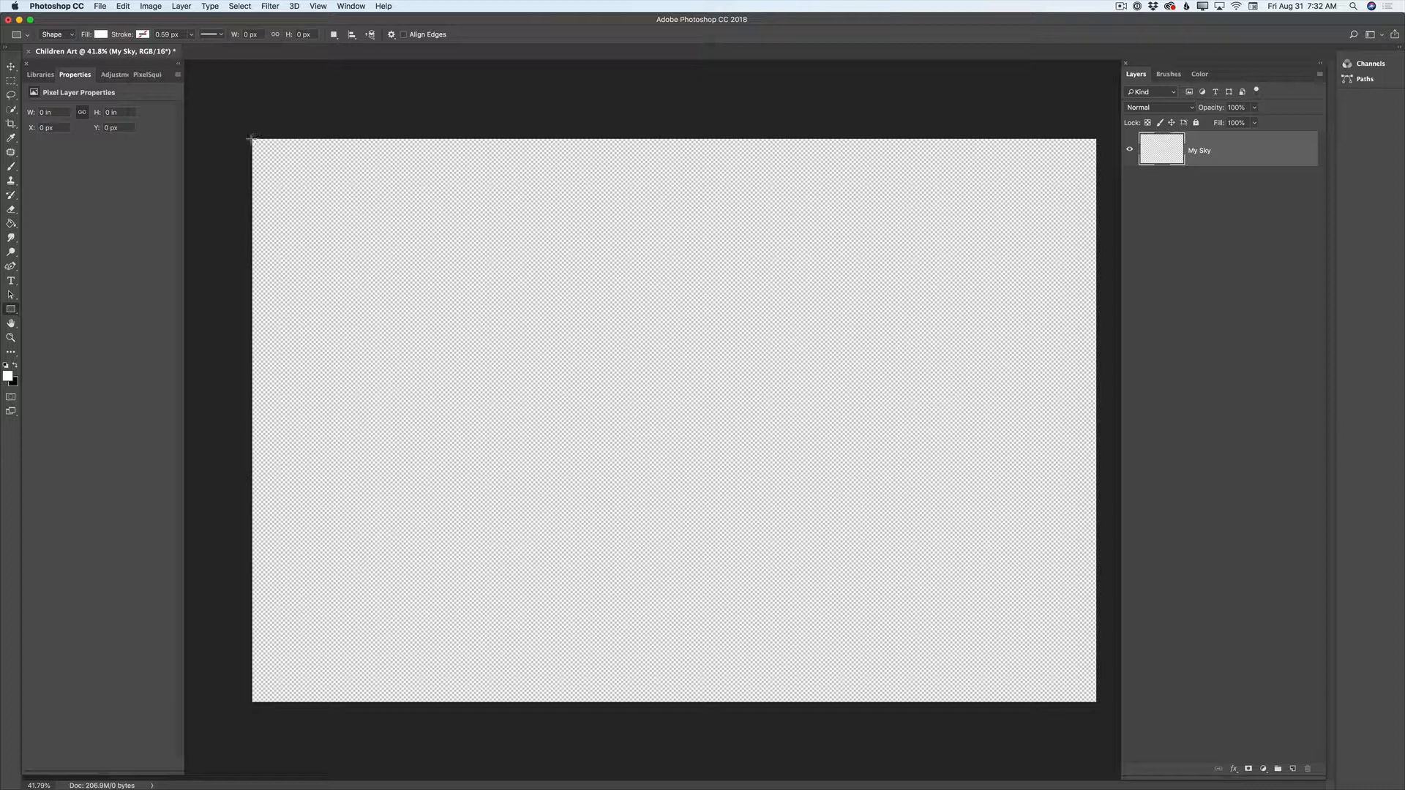
{"action": "left_click_drag", "start_coordinate": [250, 136], "coordinate": [1098, 701]}
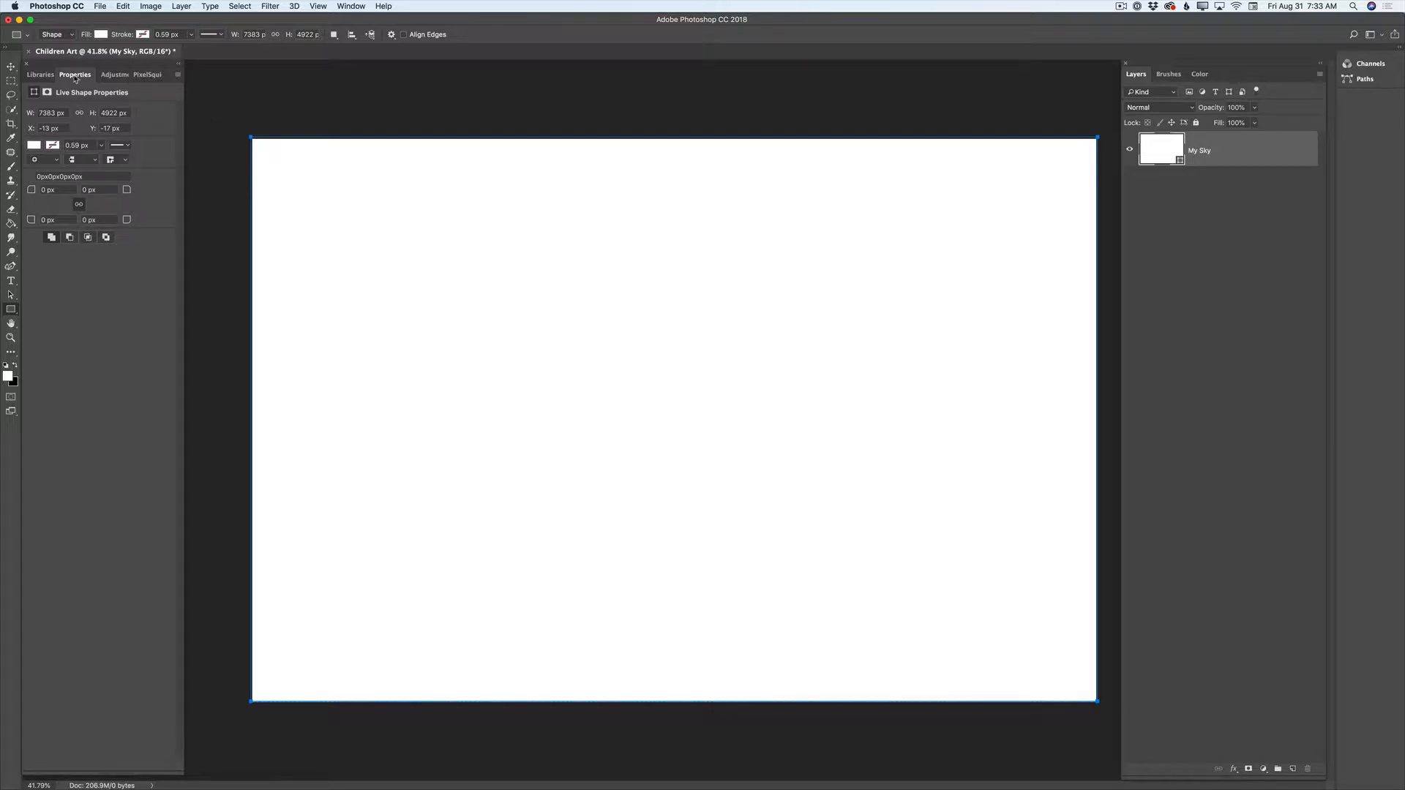
{"action": "left_click", "coordinate": [34, 145]}
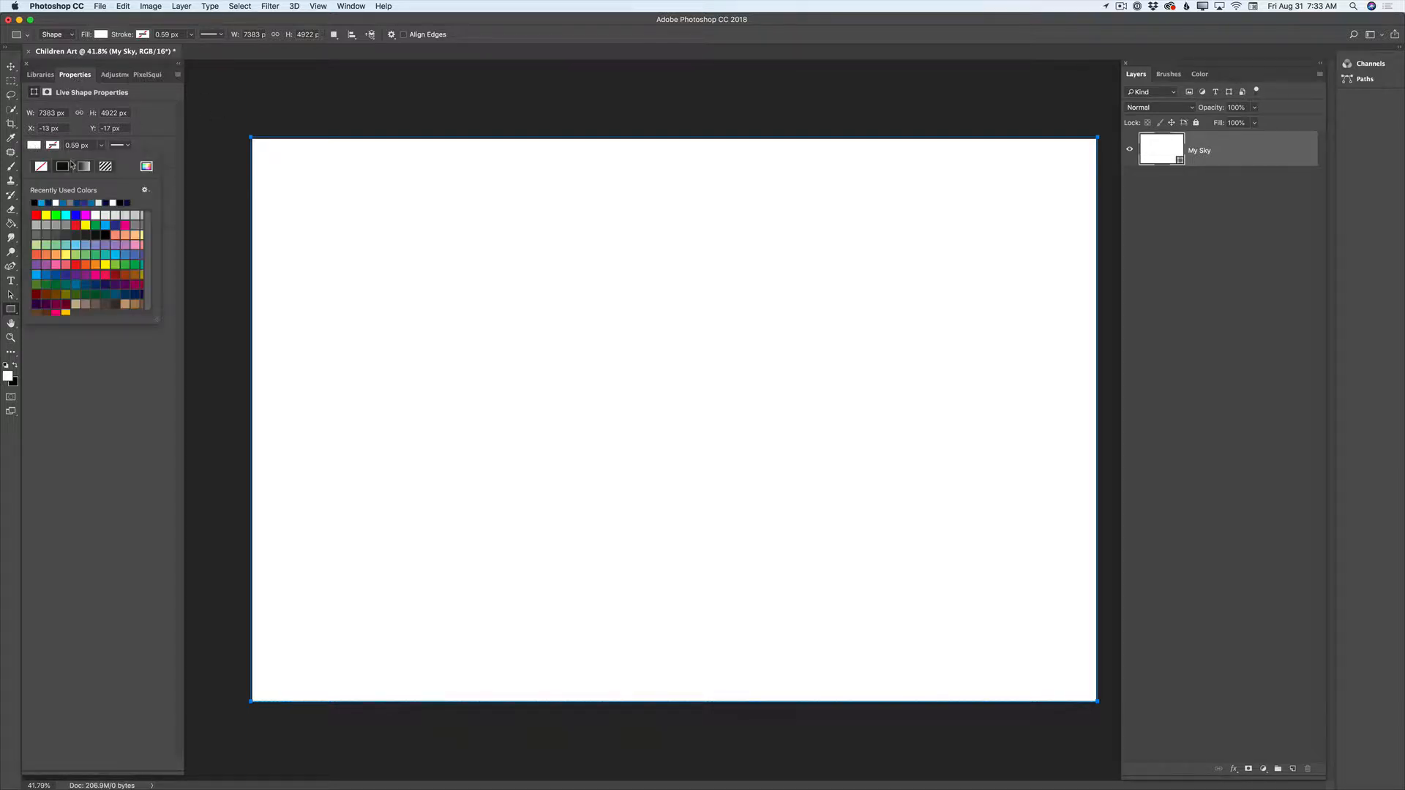
{"action": "left_click", "coordinate": [52, 202]}
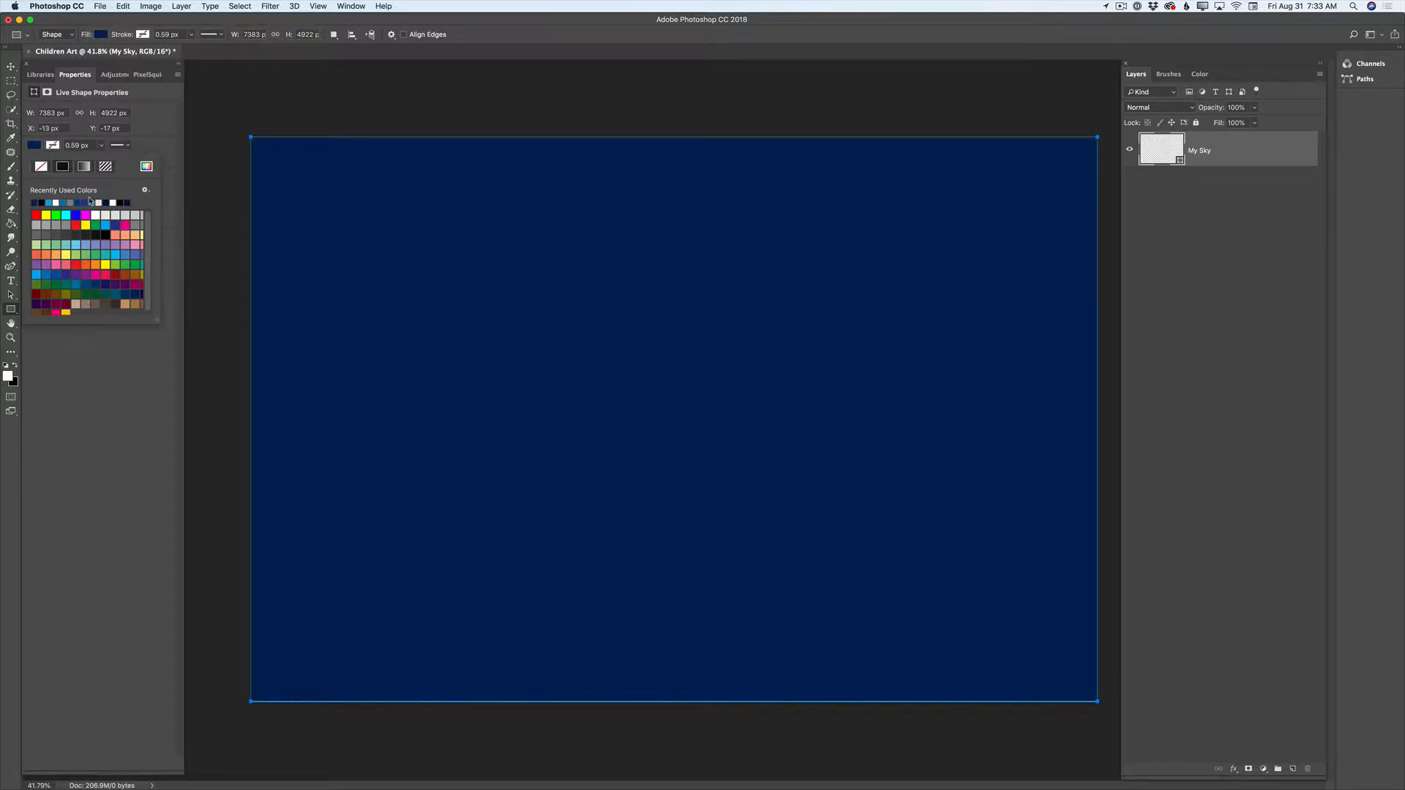
Draw a full-width rectangle of about 7392 x 486 px along the canvas's upper edge and fill it with black.
{"action": "left_click", "coordinate": [10, 309]}
{"action": "left_click", "coordinate": [51, 310]}
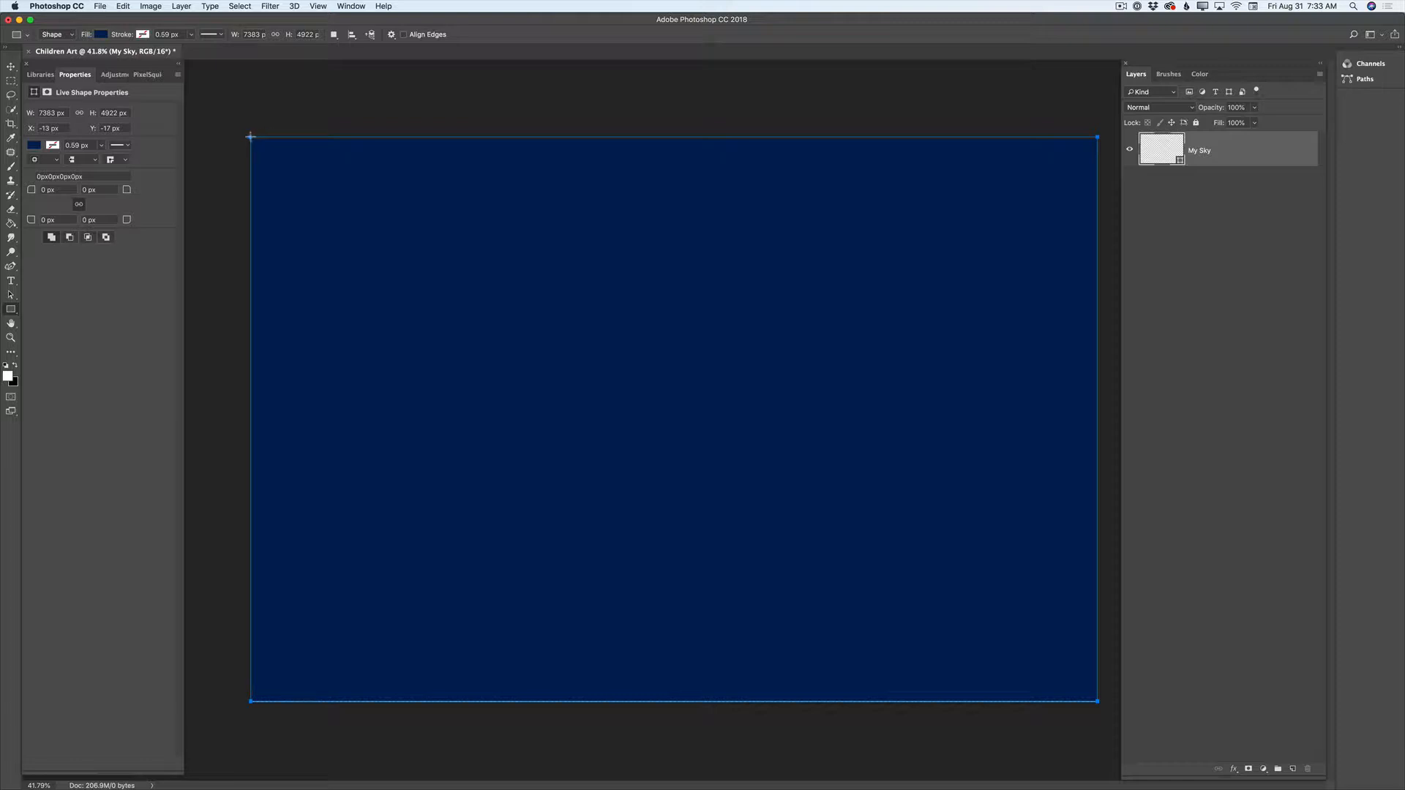
{"action": "left_click_drag", "start_coordinate": [249, 136], "coordinate": [1096, 192]}
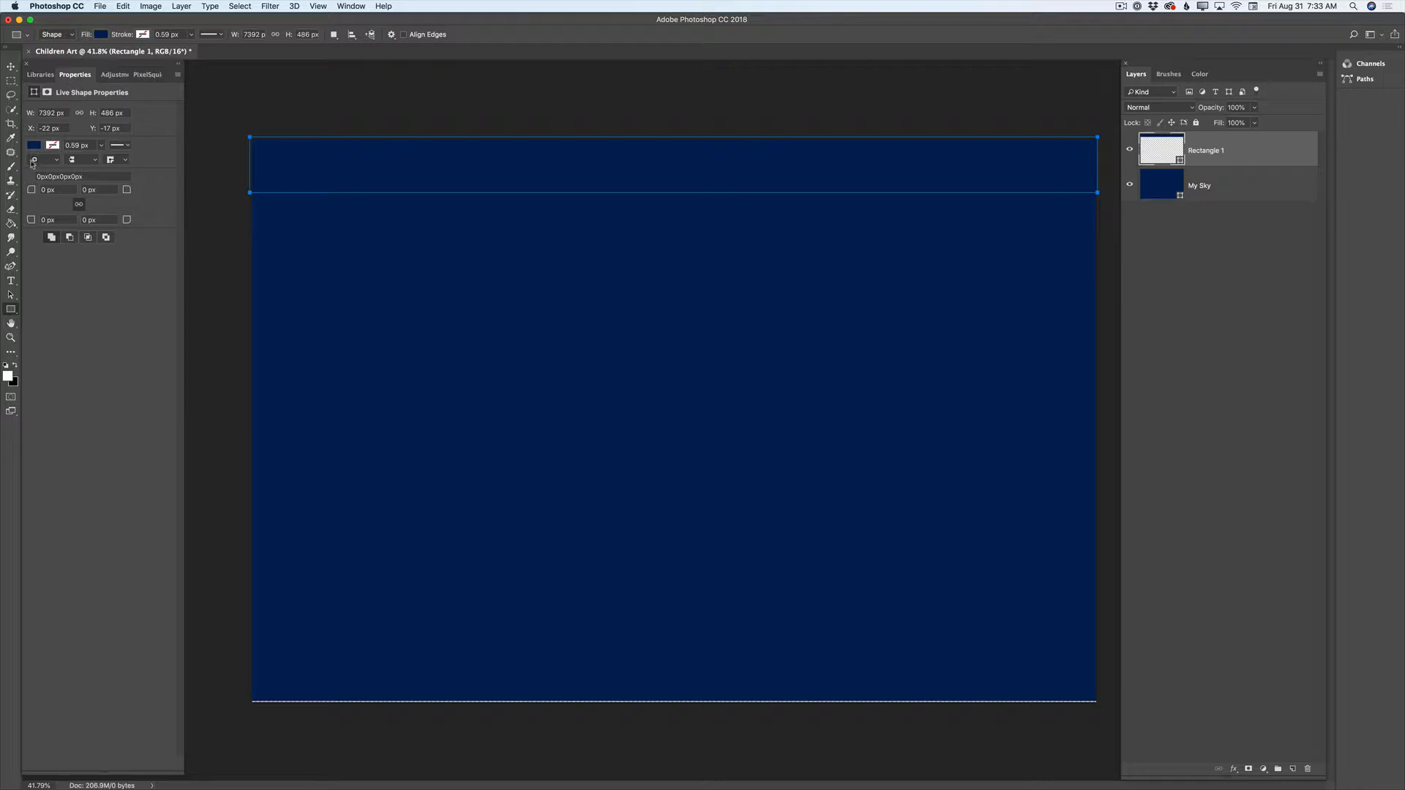
{"action": "left_click", "coordinate": [34, 145]}
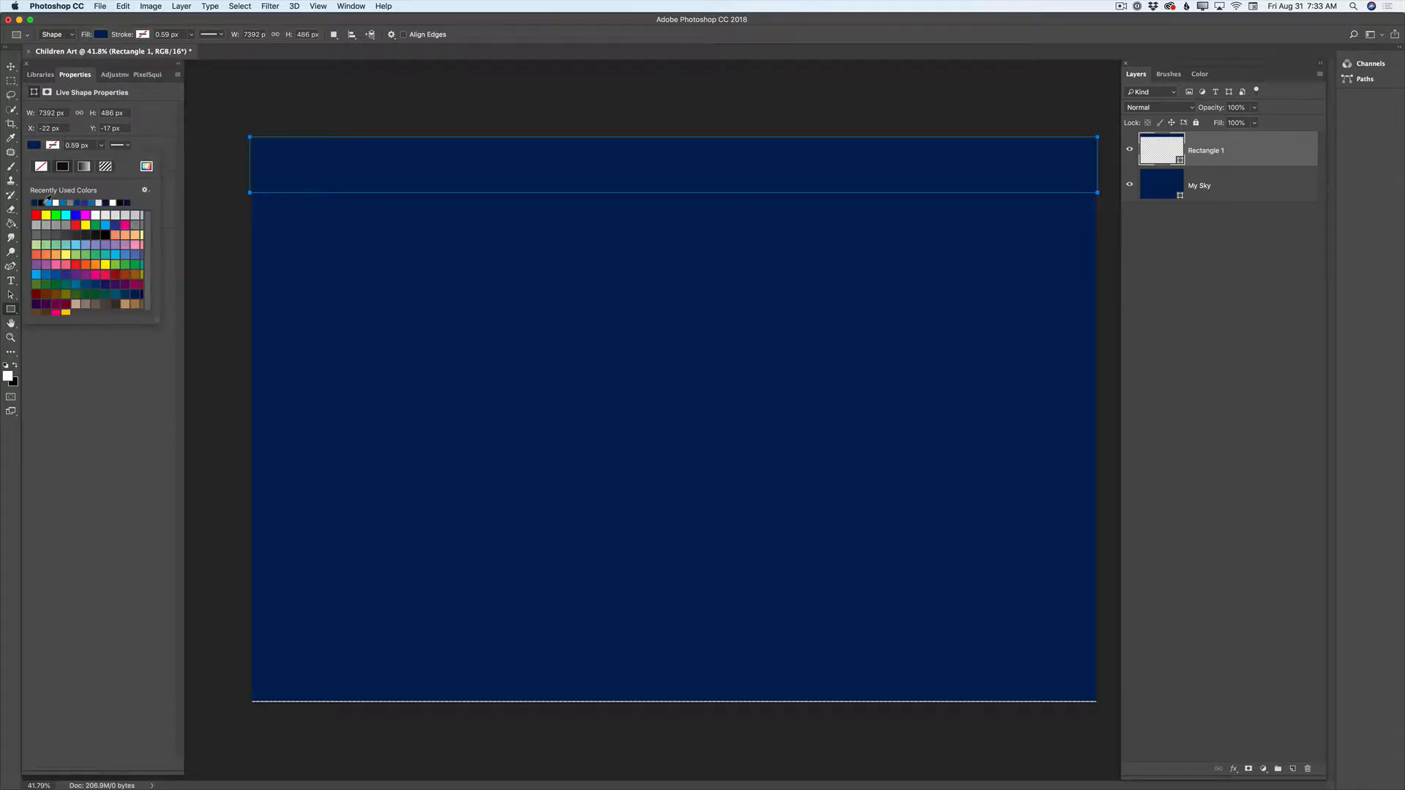
{"action": "left_click", "coordinate": [42, 203]}
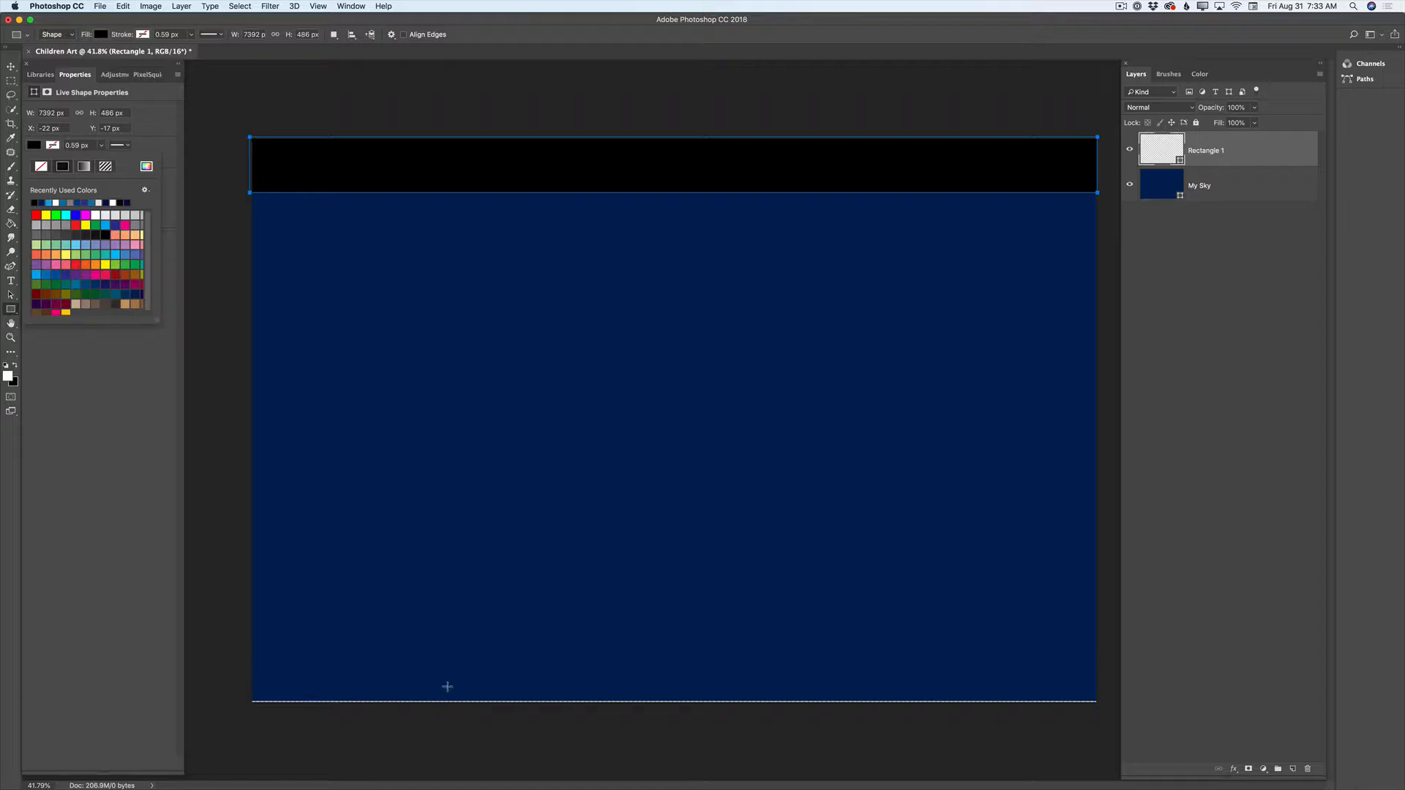
Stretch the My Sky rectangle's lower edge slightly past the canvas, to a height of about 4974 px.
{"action": "left_click", "coordinate": [1220, 188]}
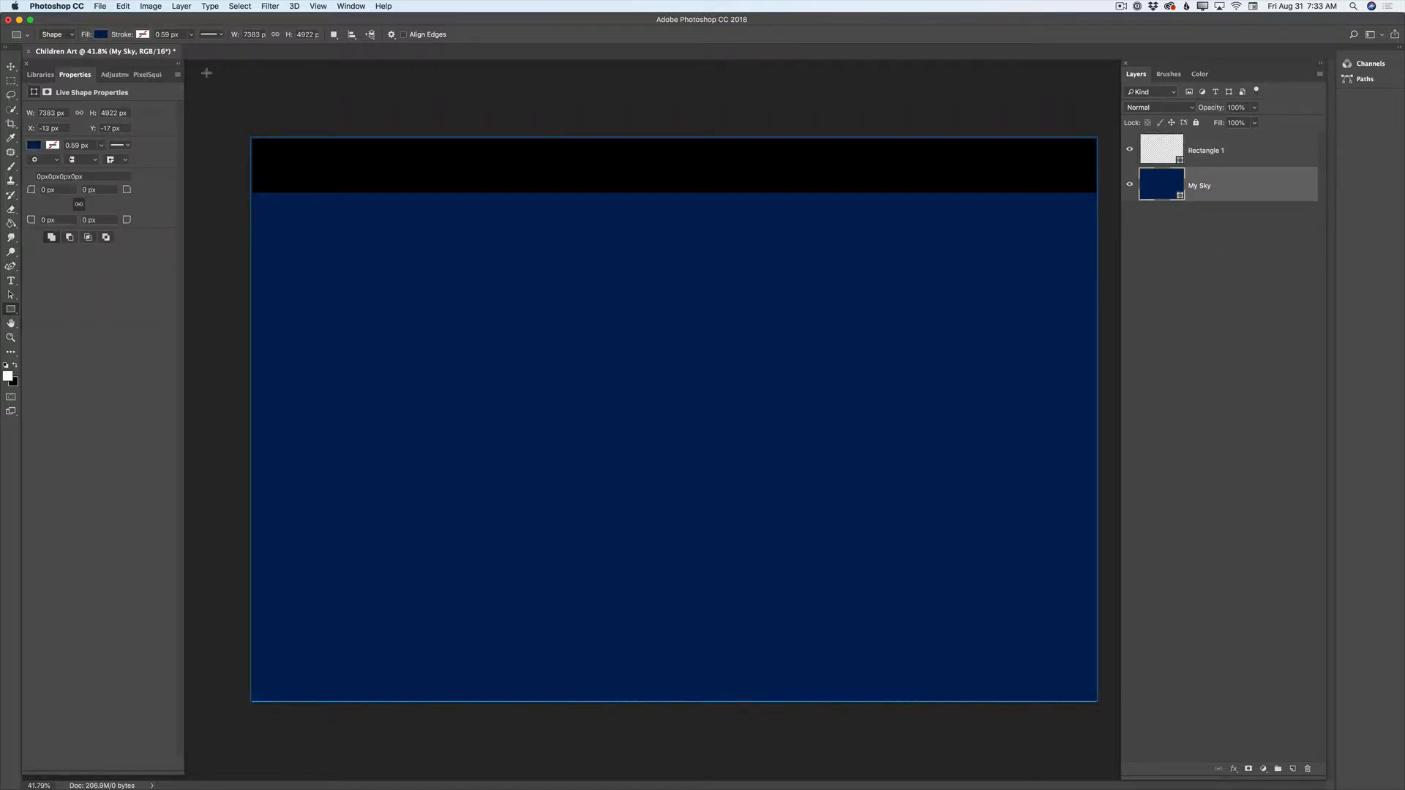
{"action": "left_click", "coordinate": [11, 66]}
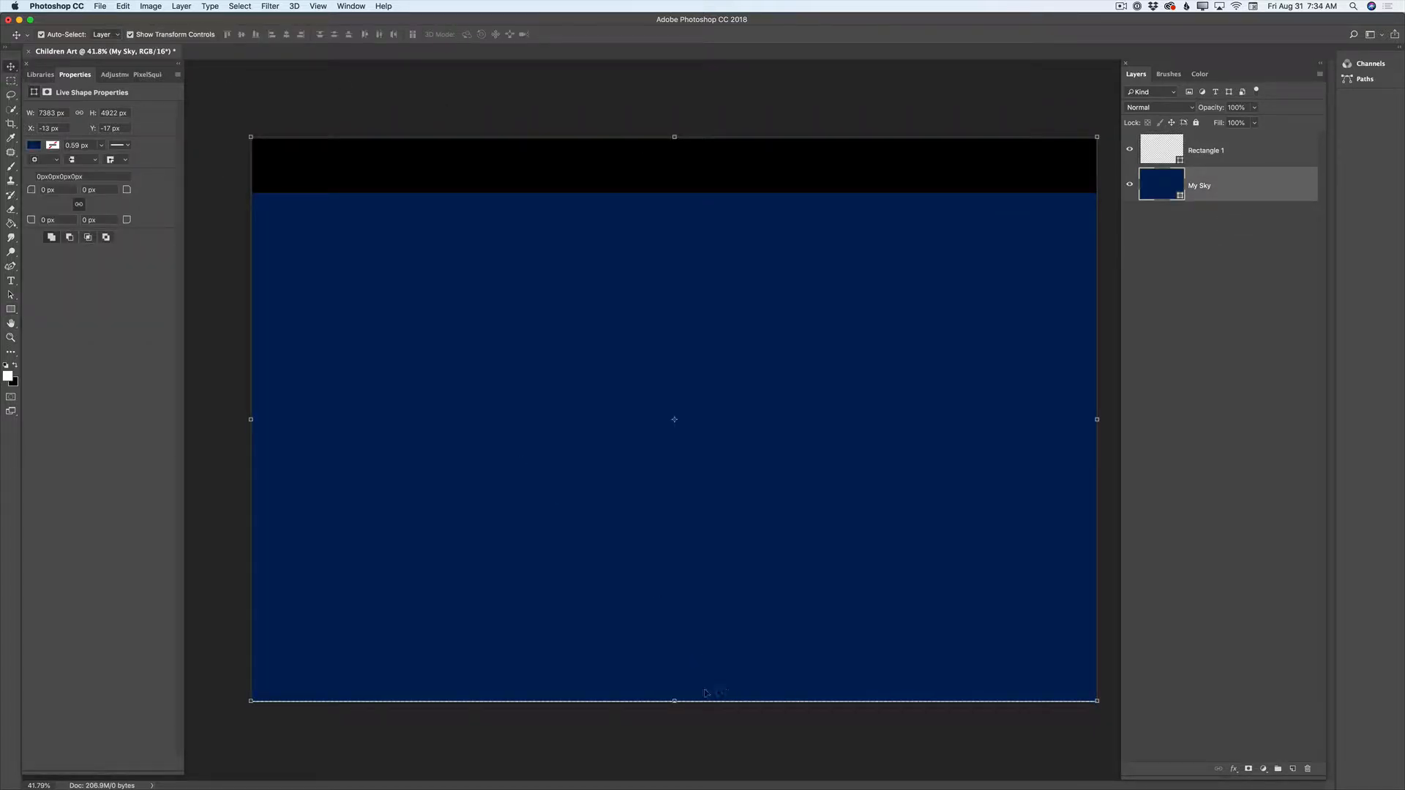
{"action": "left_click_drag", "start_coordinate": [675, 701], "coordinate": [675, 707]}
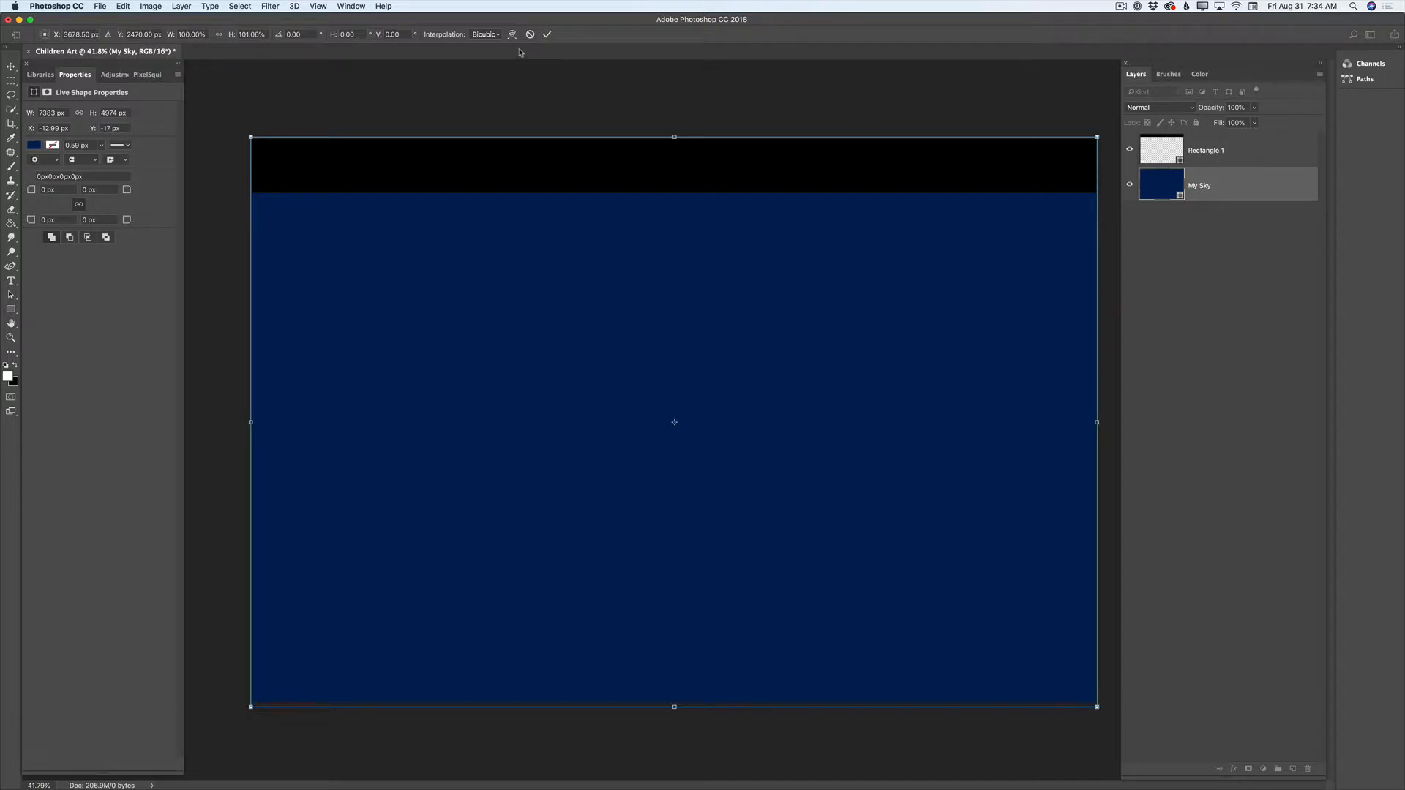
{"action": "left_click", "coordinate": [548, 35]}
Draw a full-width black bar of about 7358 x 437 px across the lower part of the sky.
{"action": "left_click", "coordinate": [1229, 150]}
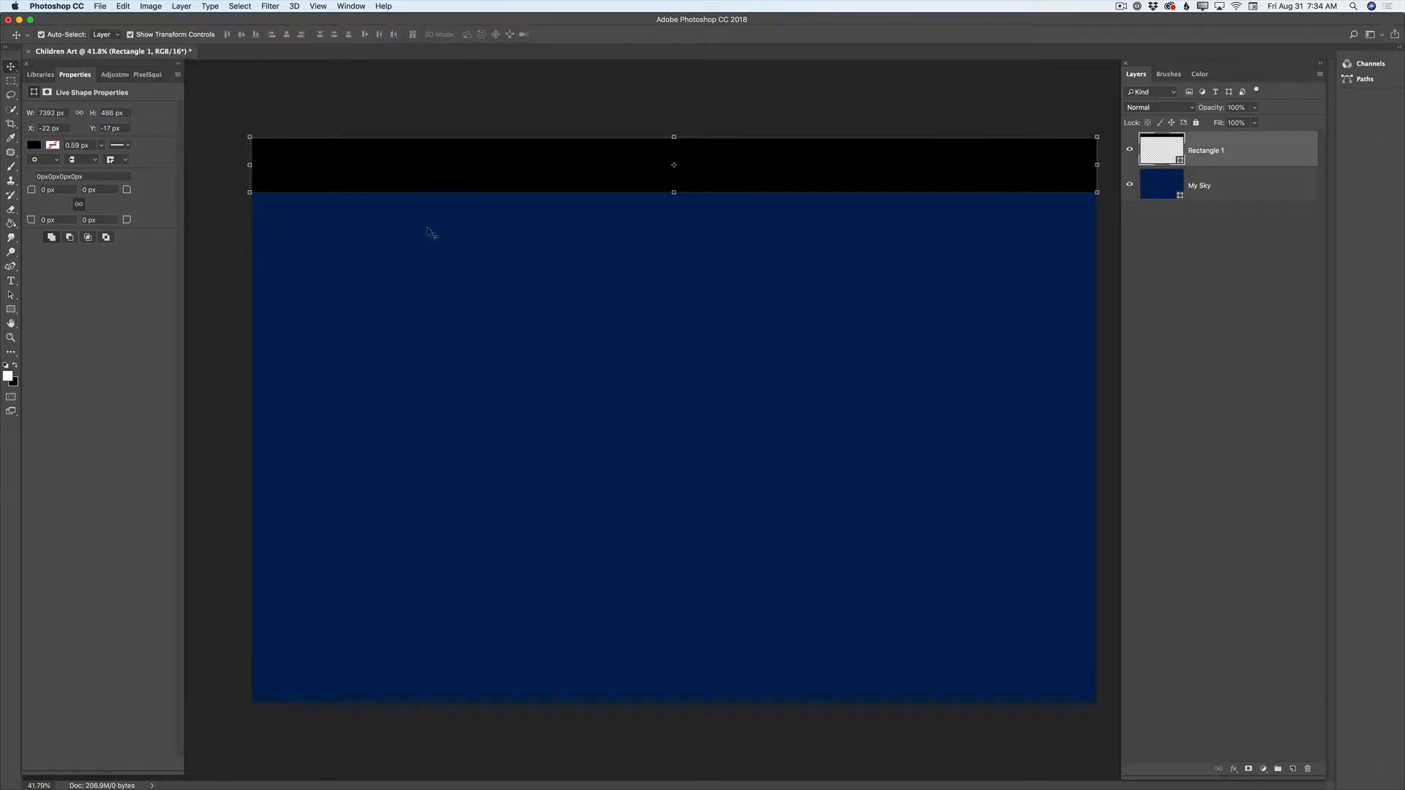
{"action": "left_click", "coordinate": [11, 311]}
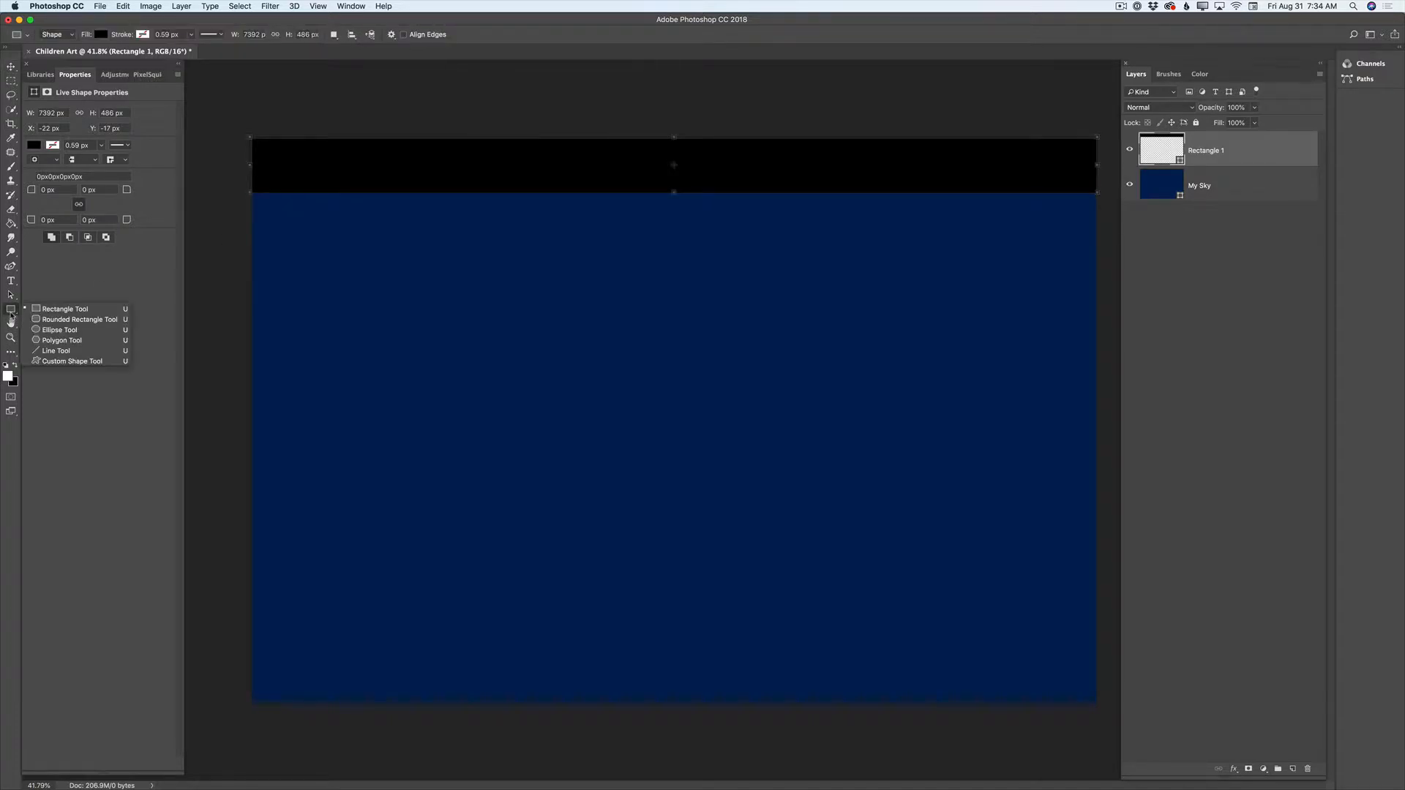
{"action": "left_click", "coordinate": [49, 310]}
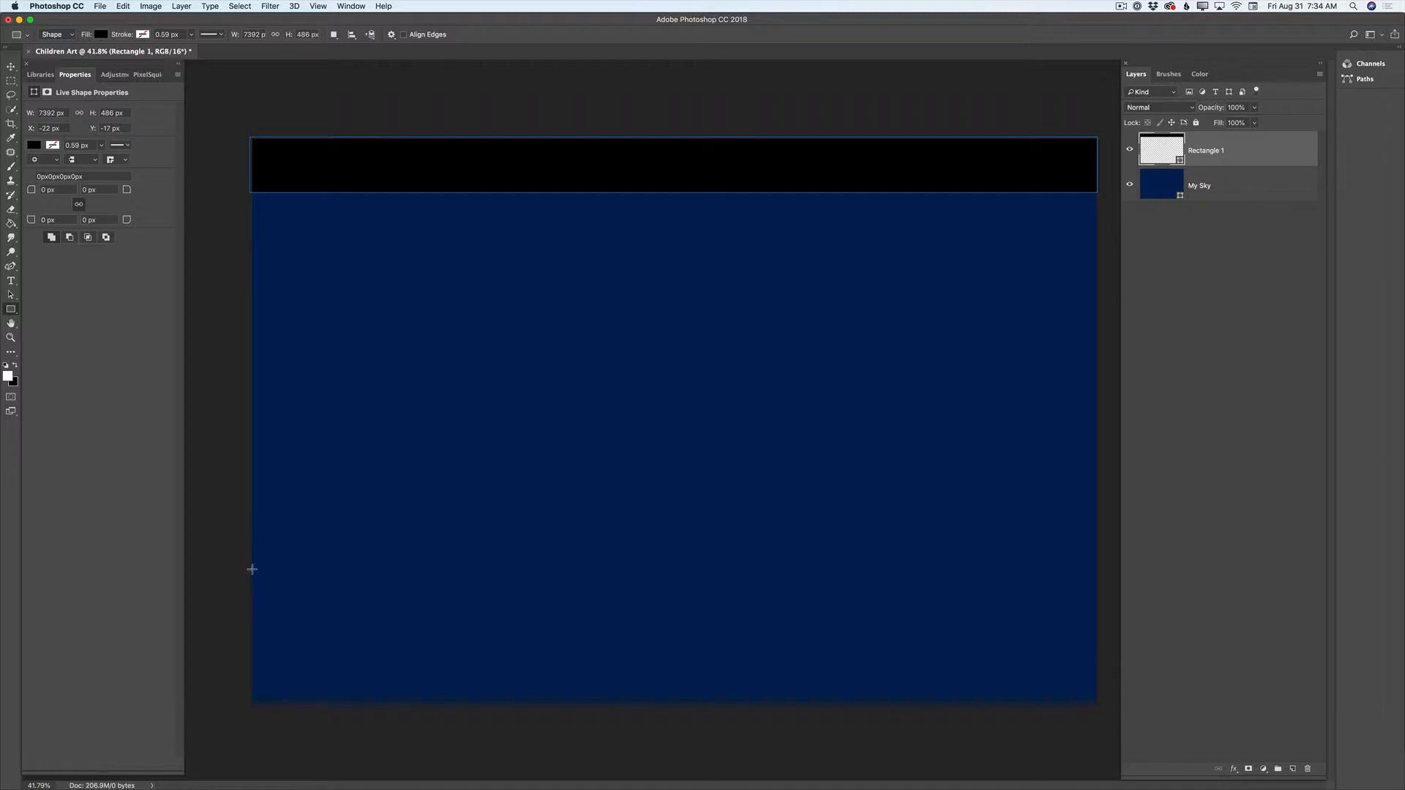
{"action": "left_click_drag", "start_coordinate": [251, 571], "coordinate": [1095, 620]}
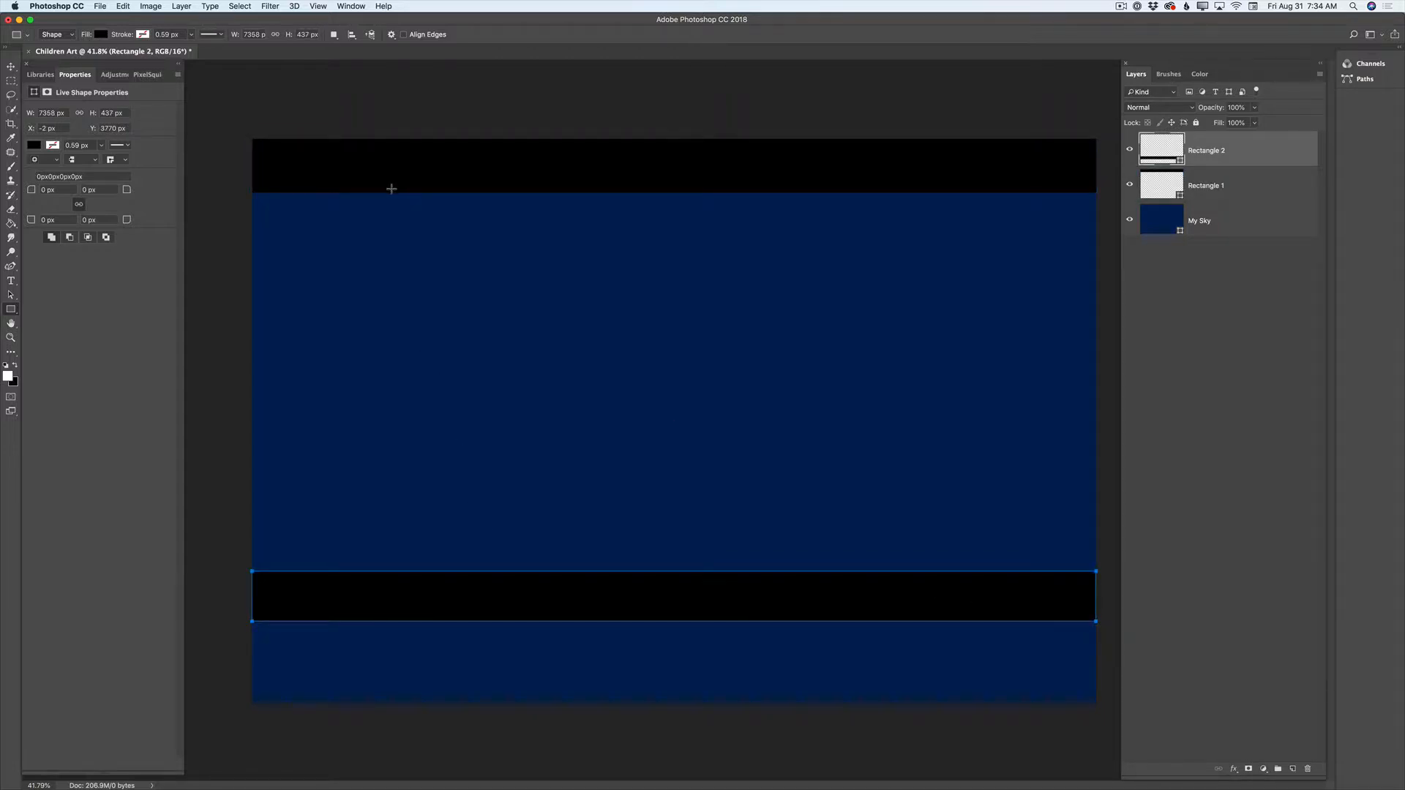
Add a black vertical window bar about 90 x 3382 px and a horizontal bar about 1231 x 67 px from the canvas's left edge to it.
{"action": "left_click_drag", "start_coordinate": [389, 187], "coordinate": [400, 575]}
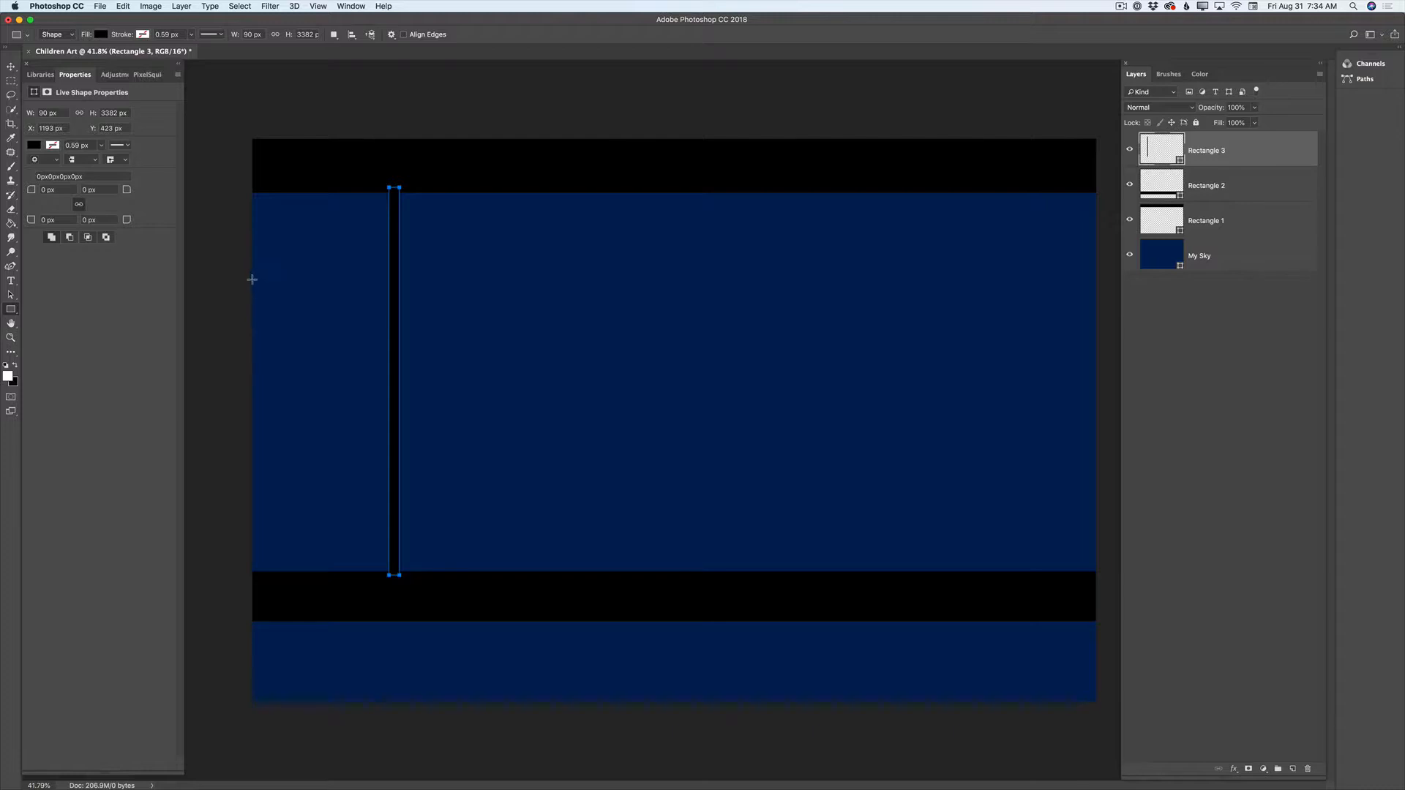
{"action": "left_click_drag", "start_coordinate": [251, 281], "coordinate": [393, 285]}
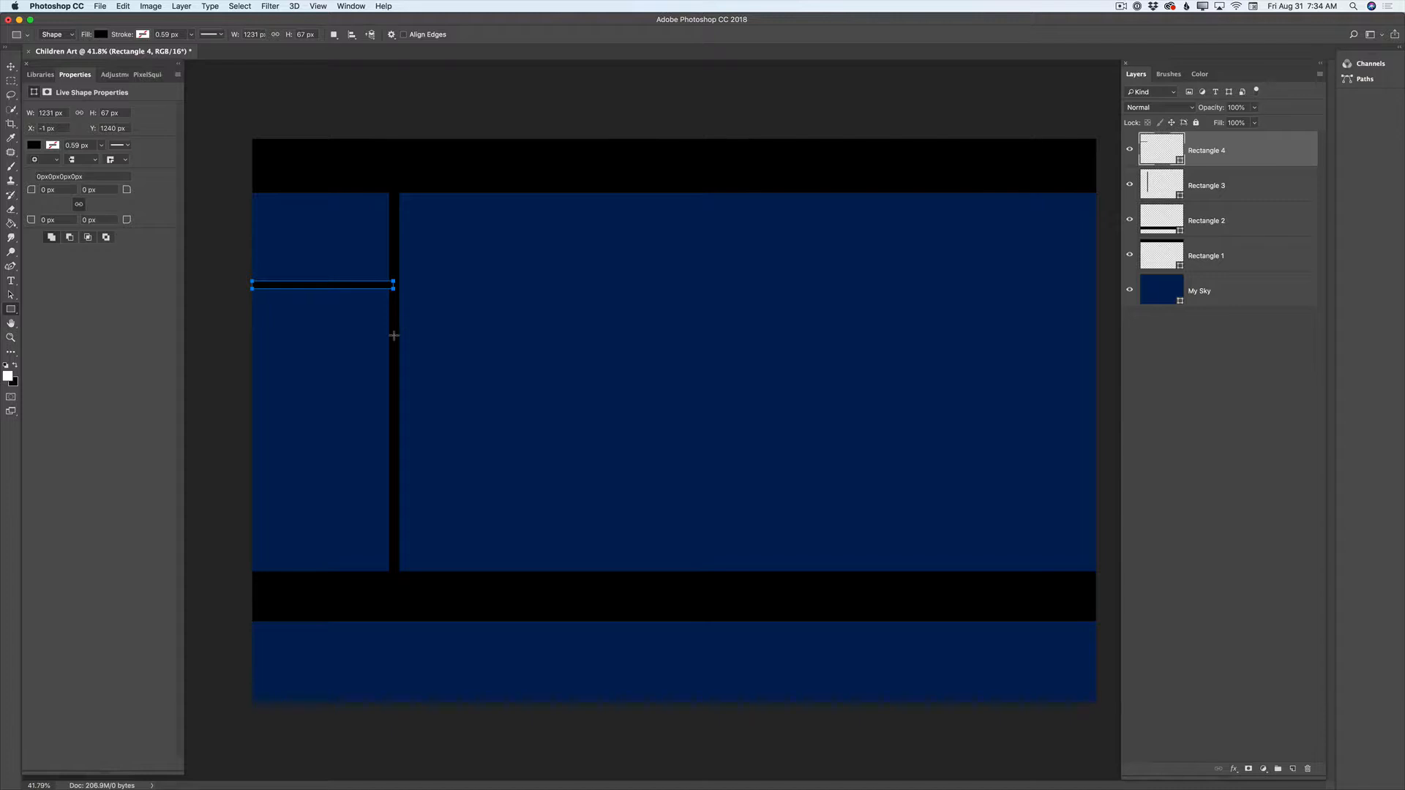
Cover the remaining blue strip at the bottom of the canvas with a black rectangle of about 7363 x 734 px.
{"action": "left_click", "coordinate": [255, 624]}
{"action": "left_click", "coordinate": [667, 407]}
{"action": "left_click_drag", "start_coordinate": [252, 620], "coordinate": [1097, 705]}
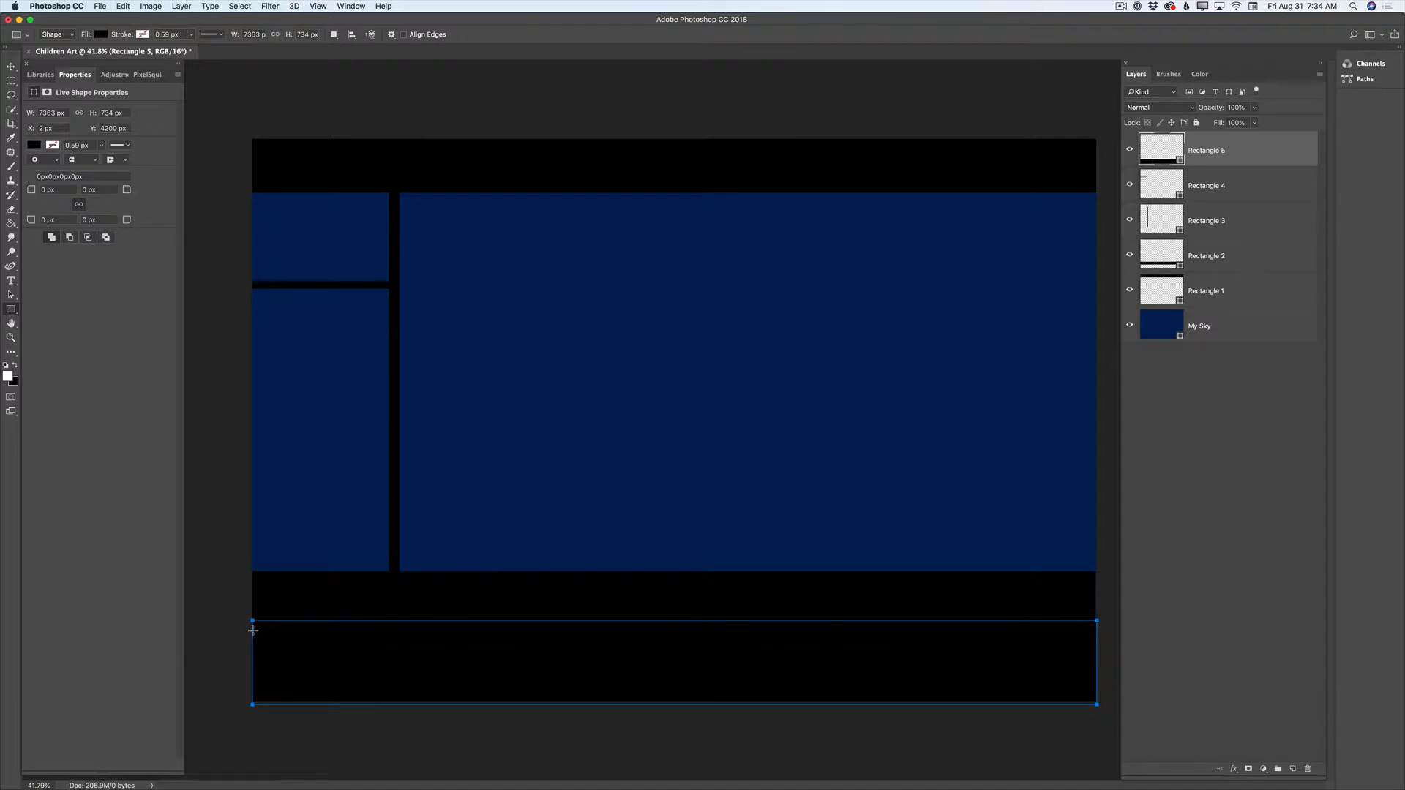
Draw a rectangle of about 7344 x 592 px inside the bottom black area, fill it light blue and set its layer opacity to 11%.
{"action": "left_click_drag", "start_coordinate": [253, 630], "coordinate": [948, 658]}
{"action": "mouse_move", "coordinate": [1116, 679]}
{"action": "left_mouse_down"}
{"action": "mouse_move", "coordinate": [1086, 690]}
{"action": "mouse_move", "coordinate": [1095, 700]}
{"action": "left_mouse_up"}
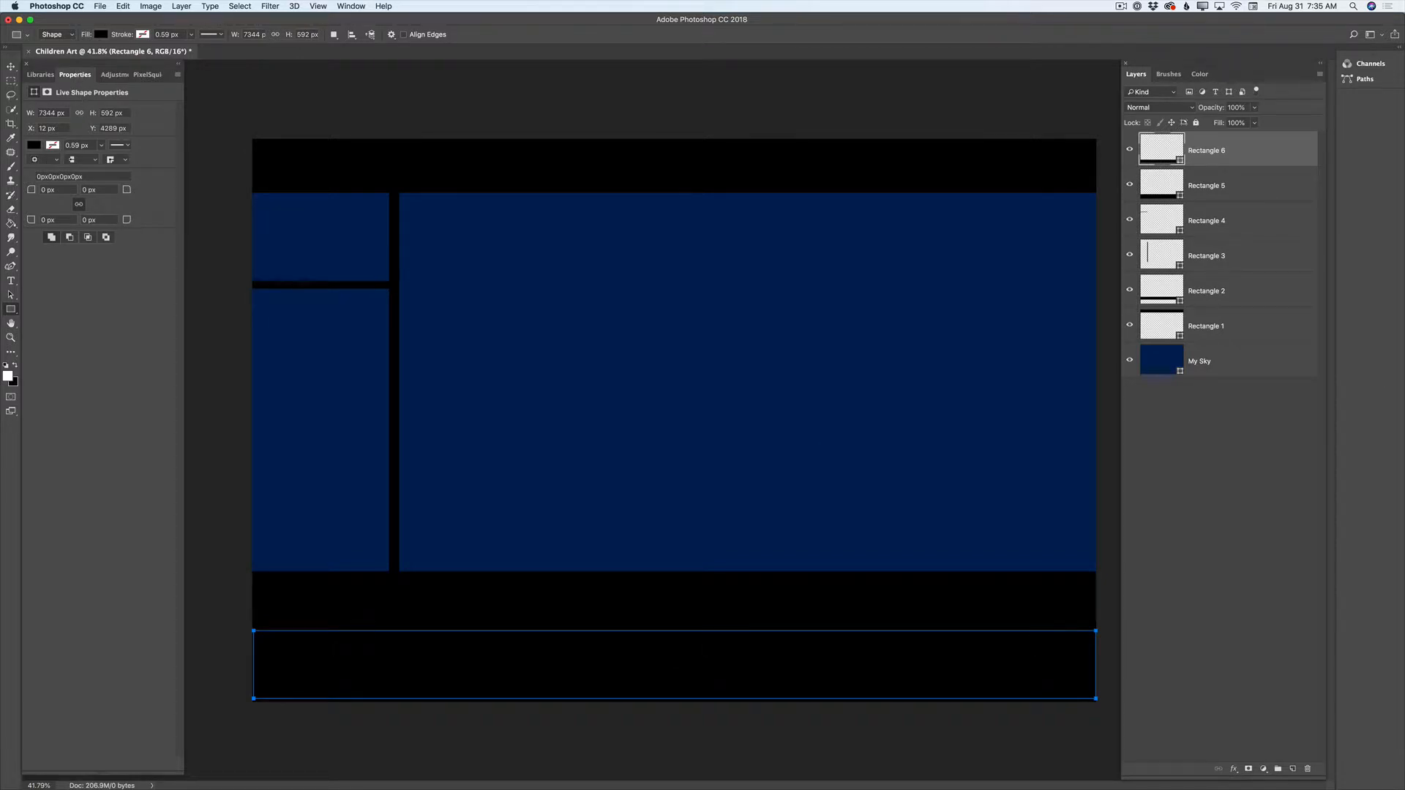
{"action": "left_click", "coordinate": [34, 145]}
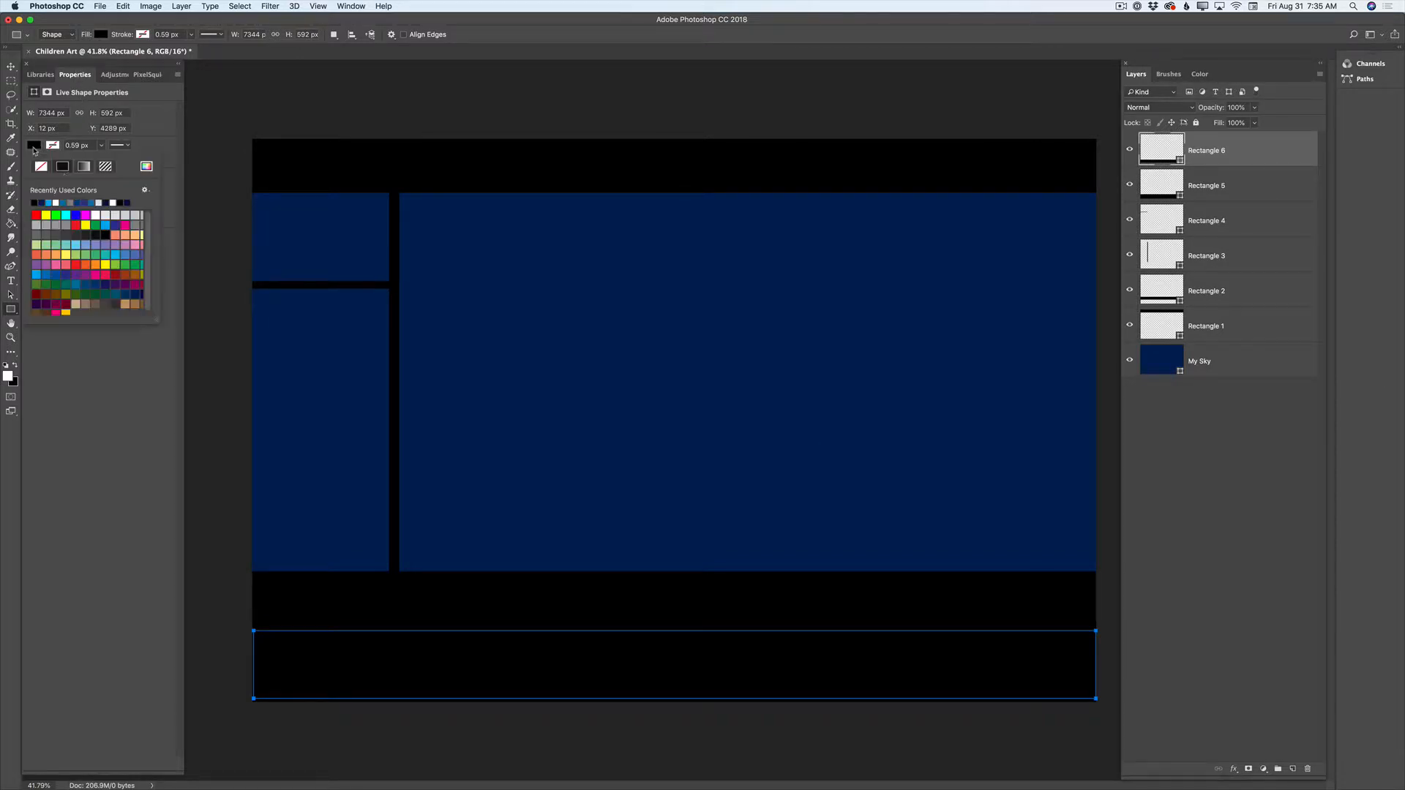
{"action": "left_click", "coordinate": [49, 202]}
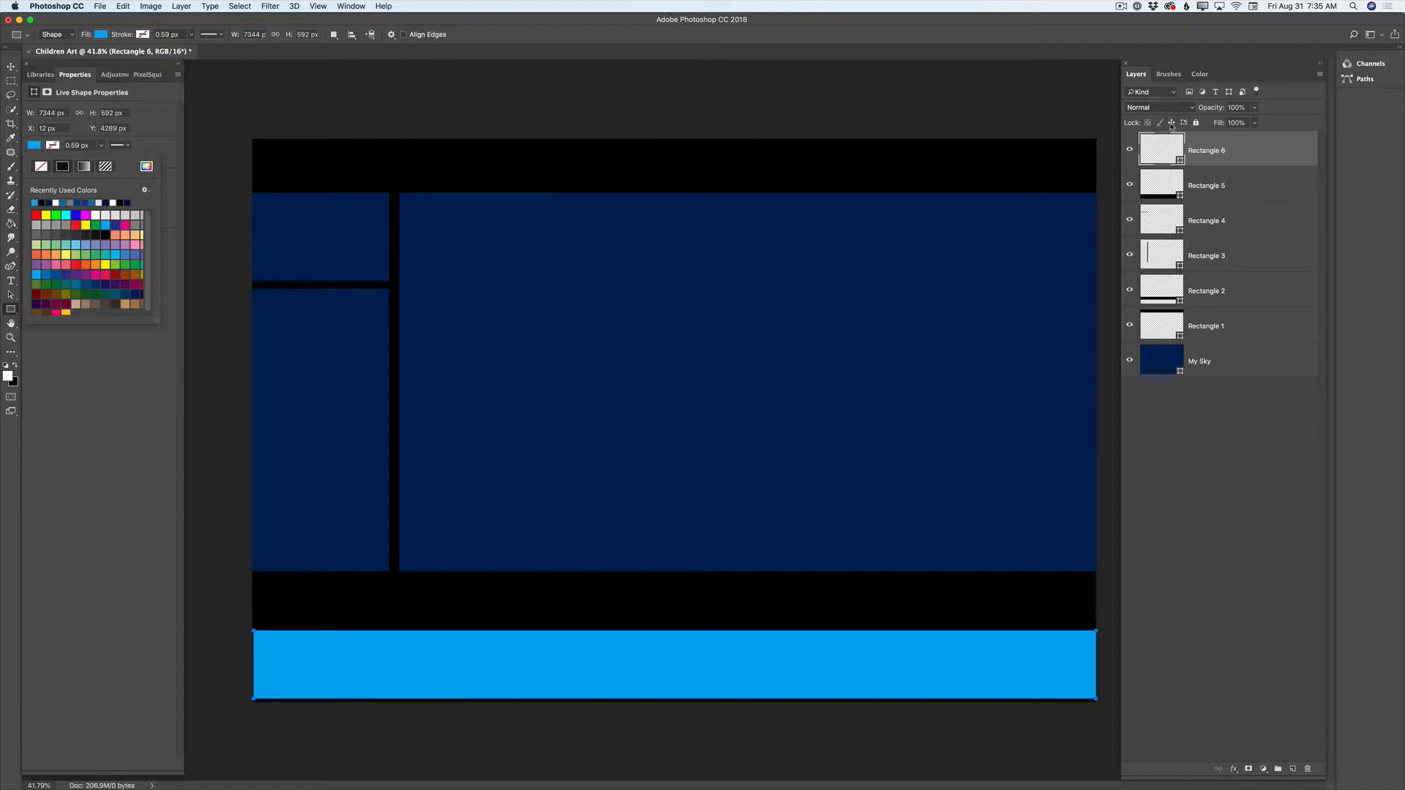
{"action": "left_click", "coordinate": [1254, 109]}
{"action": "left_click_drag", "start_coordinate": [1254, 123], "coordinate": [1213, 125]}
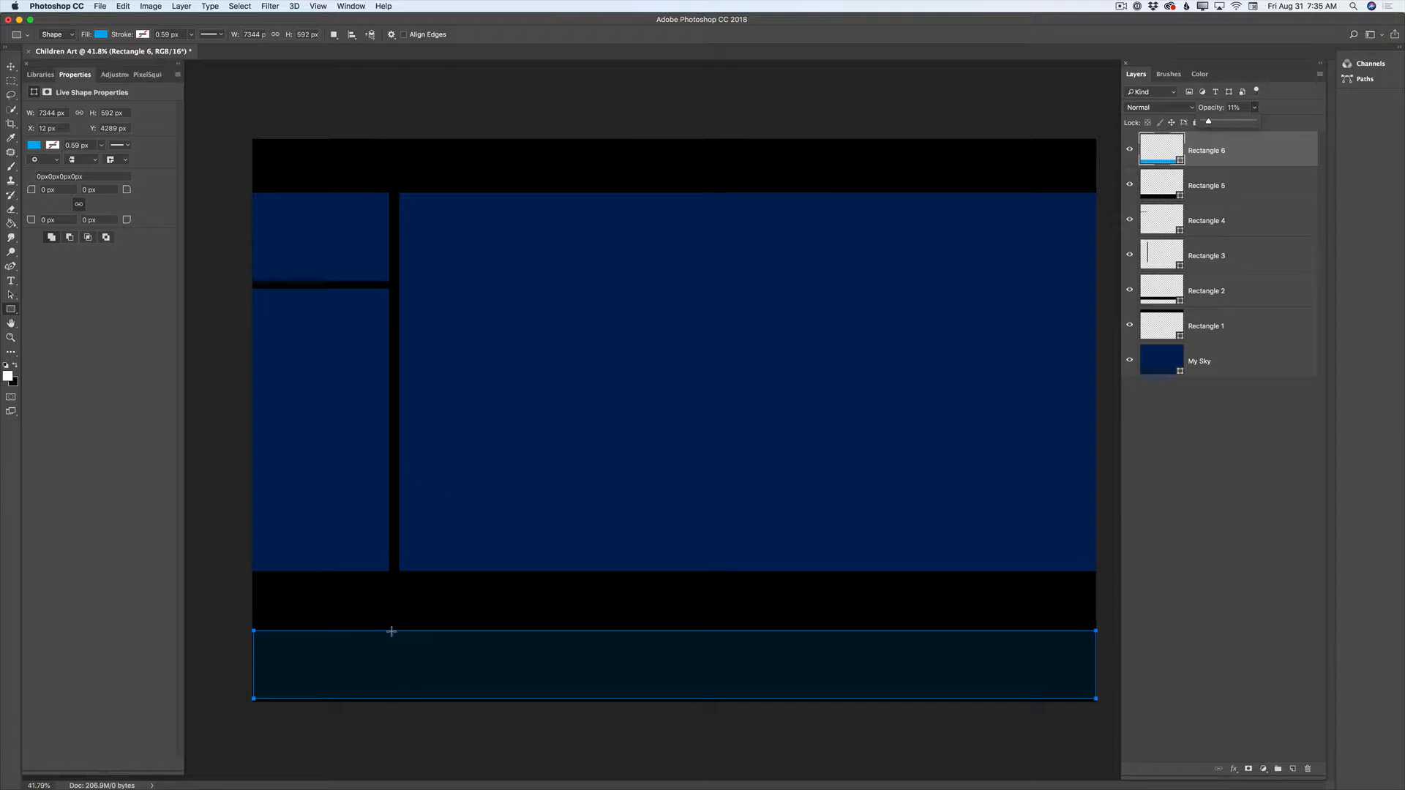
Add a vertical bar of about 66 x 610 px across the translucent bottom panel, below the window bar, and fill it with black.
{"action": "left_click_drag", "start_coordinate": [392, 631], "coordinate": [399, 701]}
{"action": "left_click", "coordinate": [33, 146]}
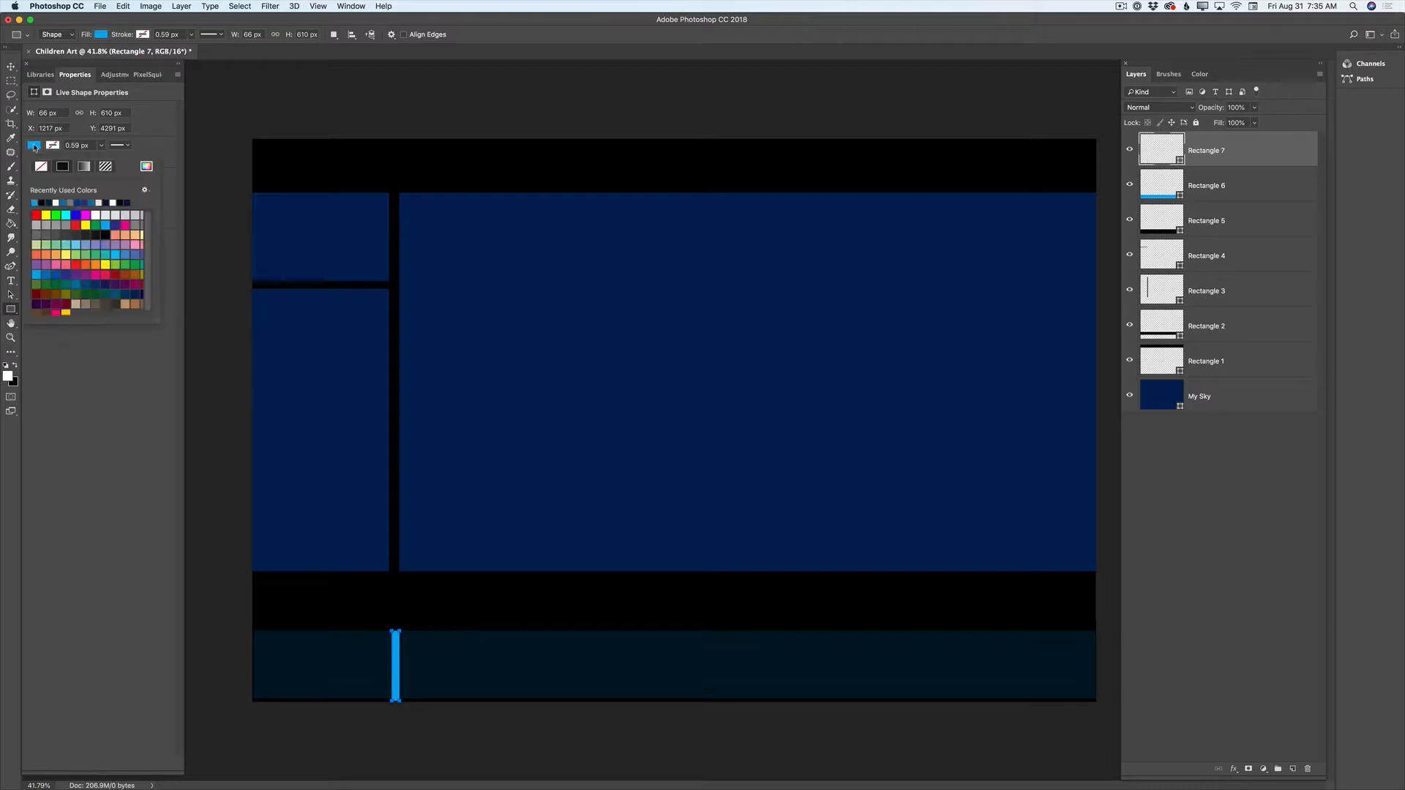
{"action": "left_click", "coordinate": [54, 202]}
Merge all the rectangle layers except My Sky into one layer, and check both layers by toggling their visibility.
{"action": "left_click", "coordinate": [1129, 397]}
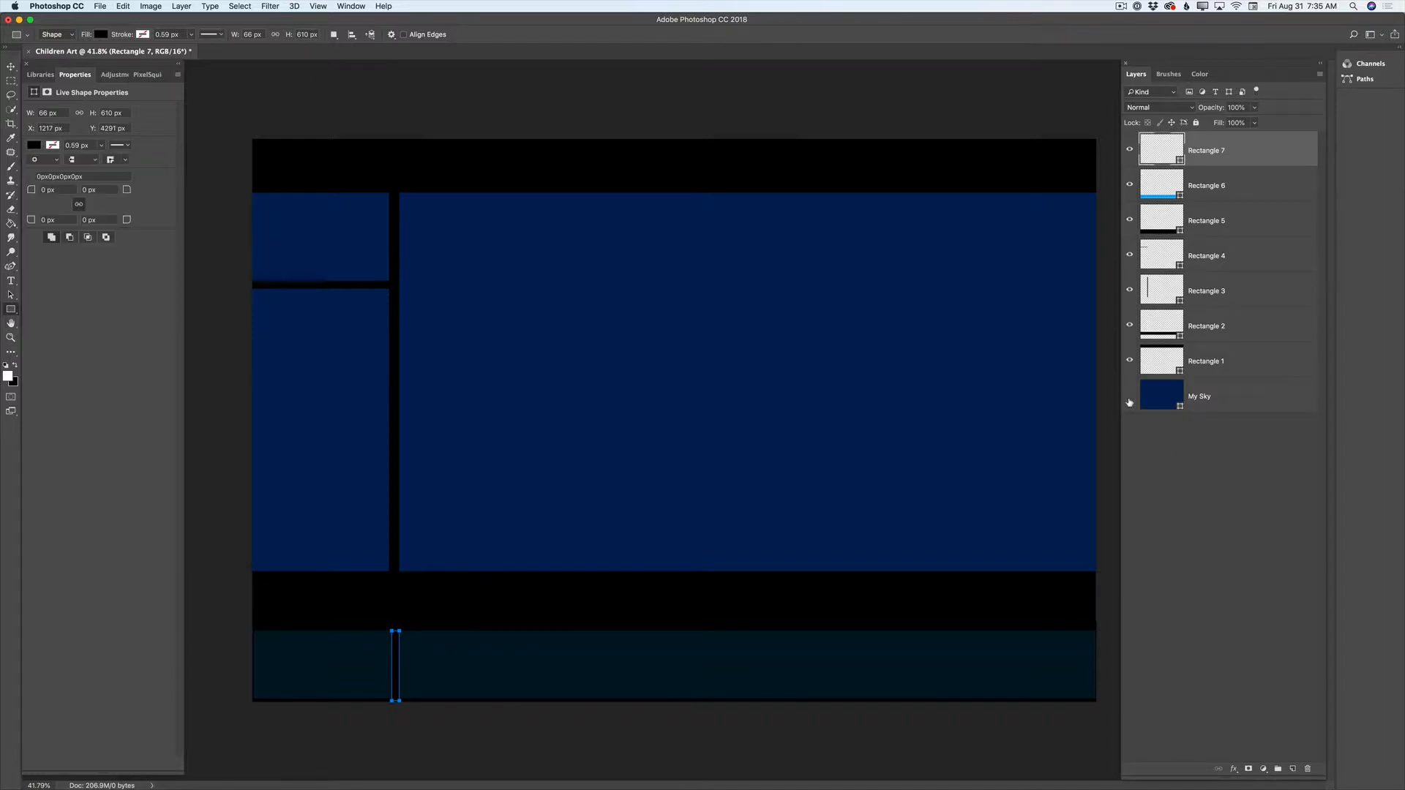
{"action": "left_click", "coordinate": [1320, 75]}
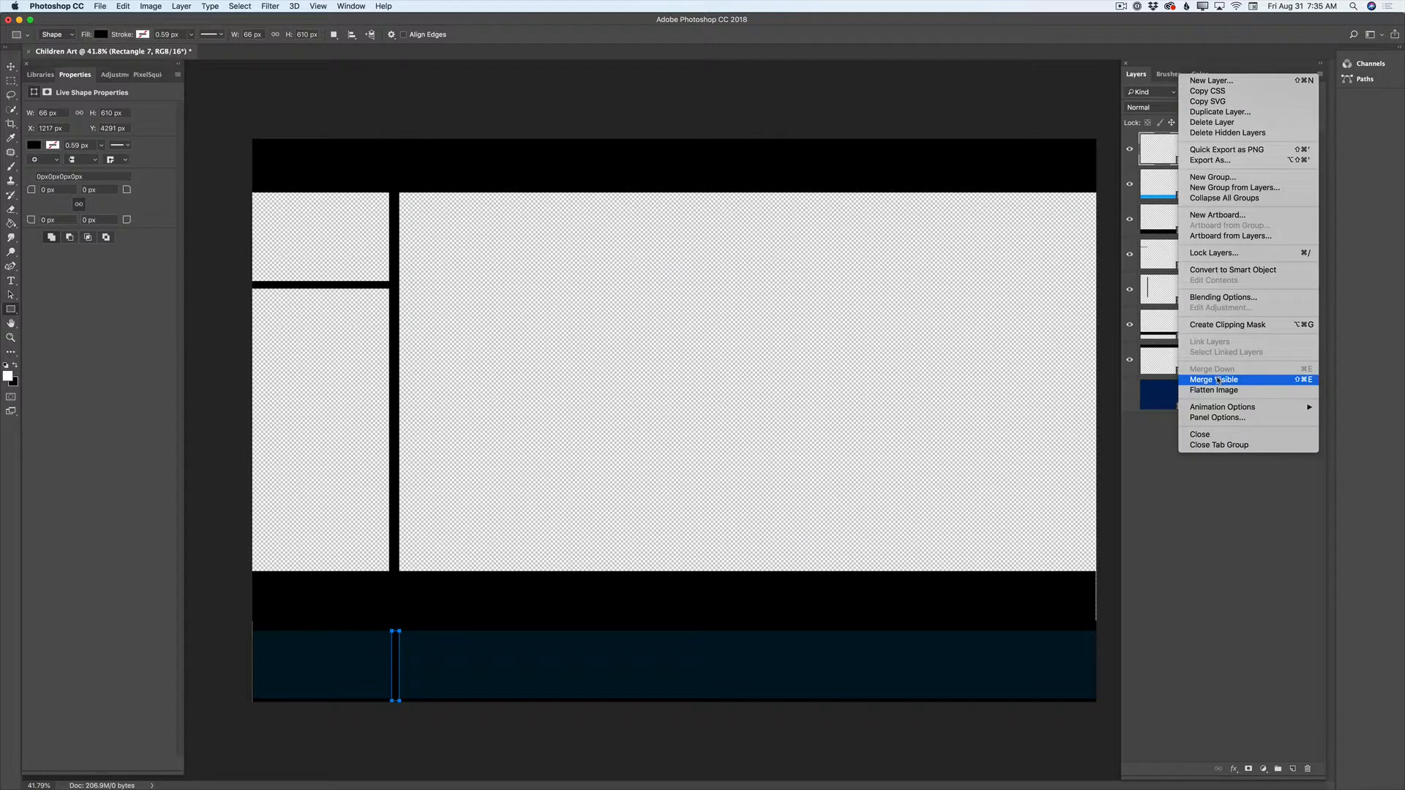
{"action": "left_click", "coordinate": [1222, 379]}
{"action": "left_click", "coordinate": [1131, 187]}
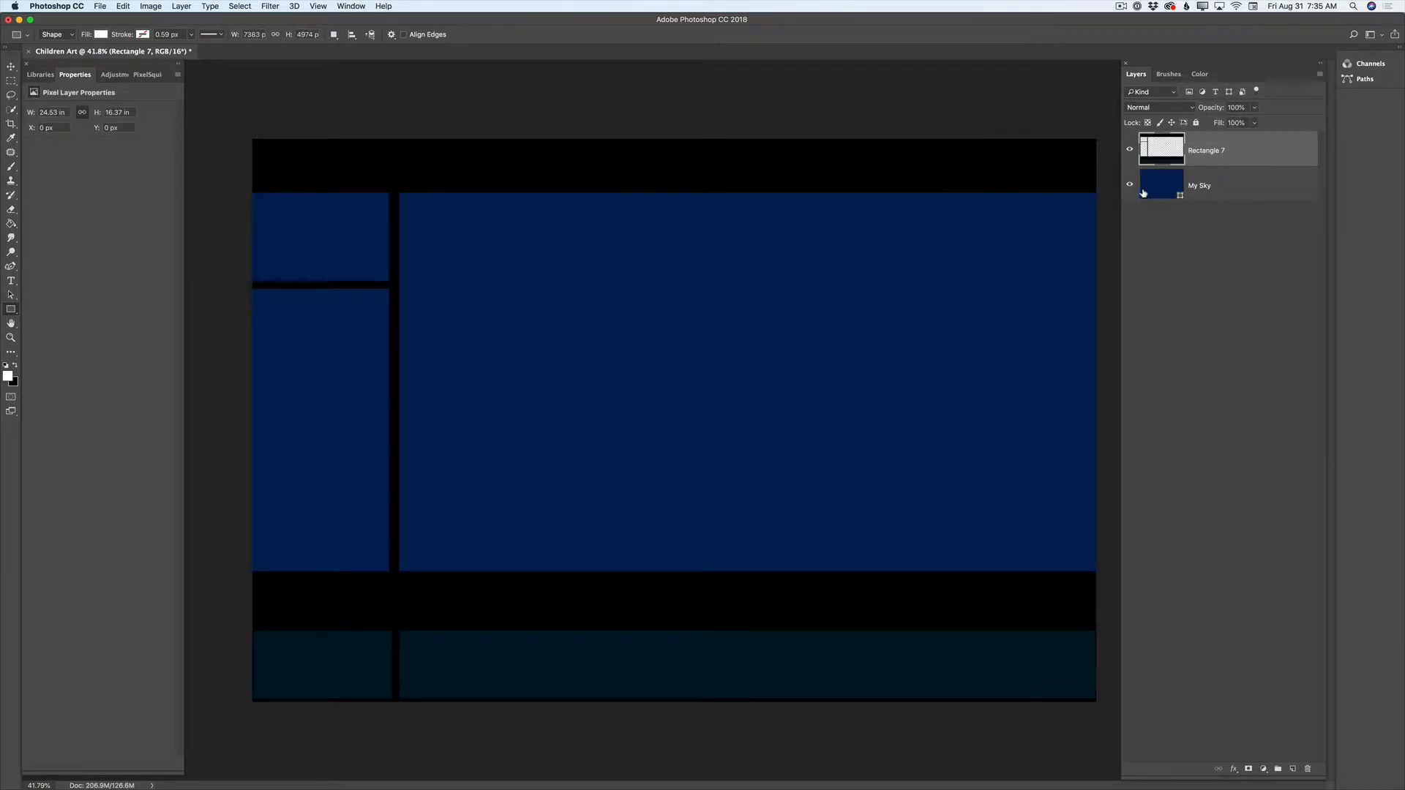
{"action": "left_click", "coordinate": [1133, 187]}
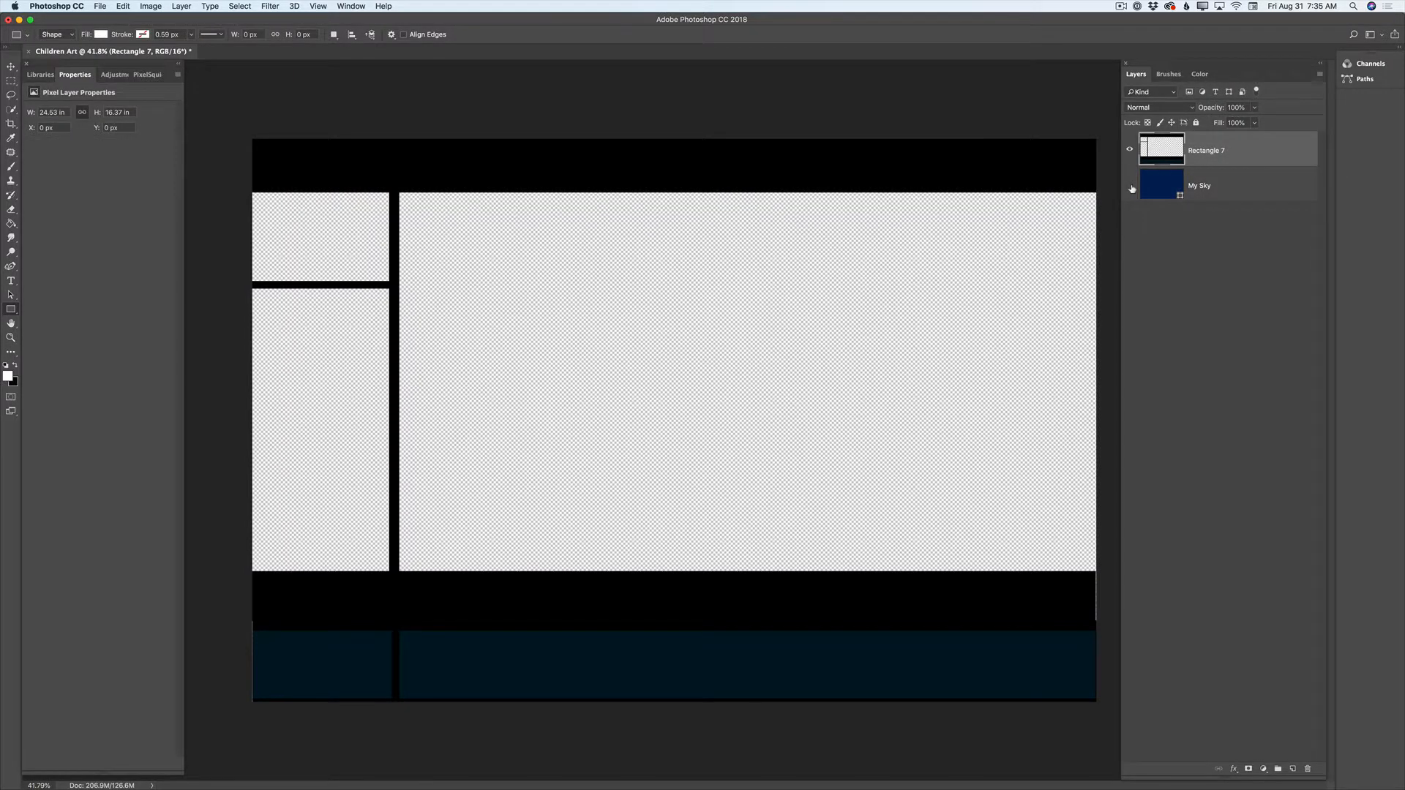
{"action": "left_click", "coordinate": [1132, 186]}
{"action": "left_click", "coordinate": [1131, 151]}
{"action": "left_click", "coordinate": [1130, 152]}
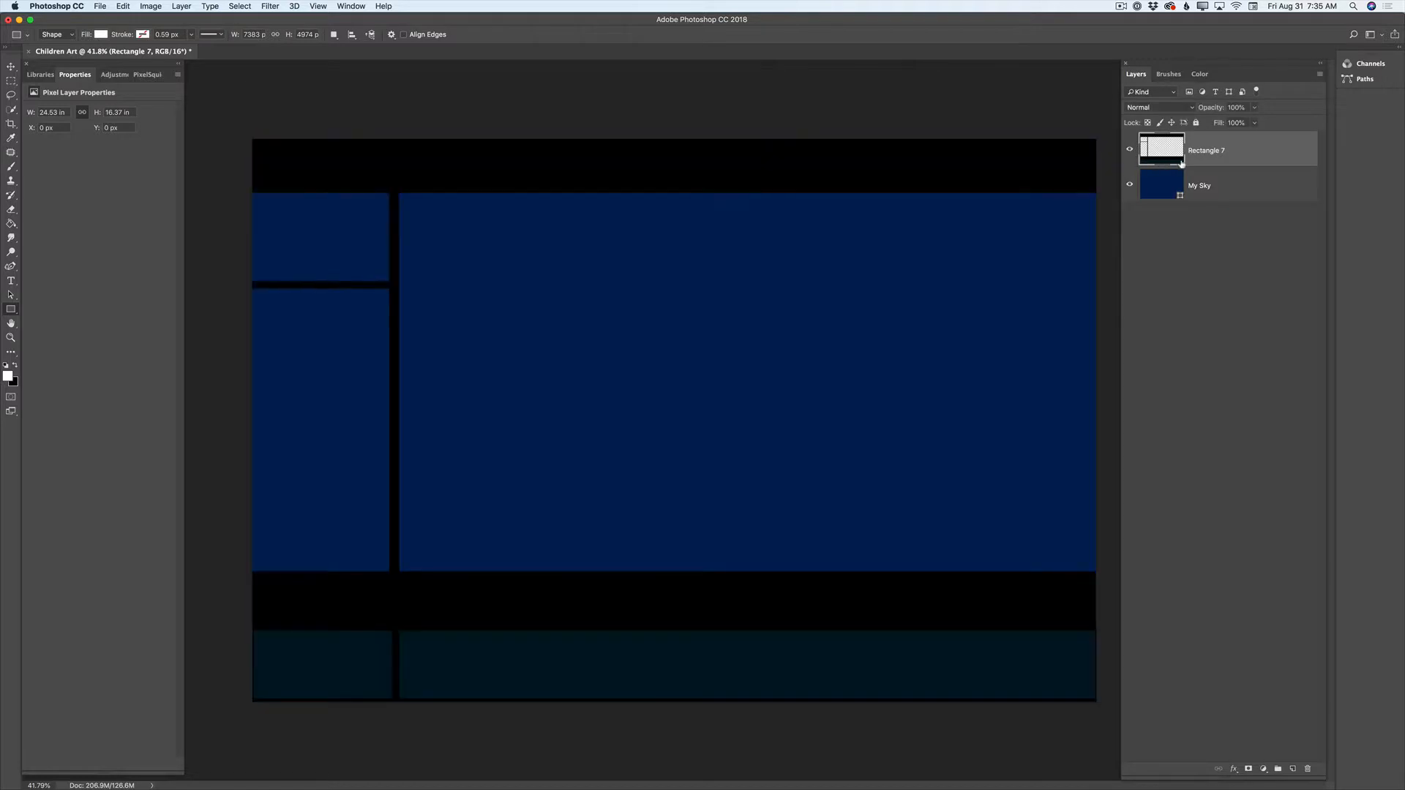
Rename the merged frame layer as "My Window".
{"action": "double_click", "coordinate": [1208, 152]}
{"action": "type", "text": "My Window"}
{"action": "key", "text": "Return"}
Set up the Curvature Pen Tool in Shape mode with a dark blue fill.
{"action": "left_click", "coordinate": [11, 267]}
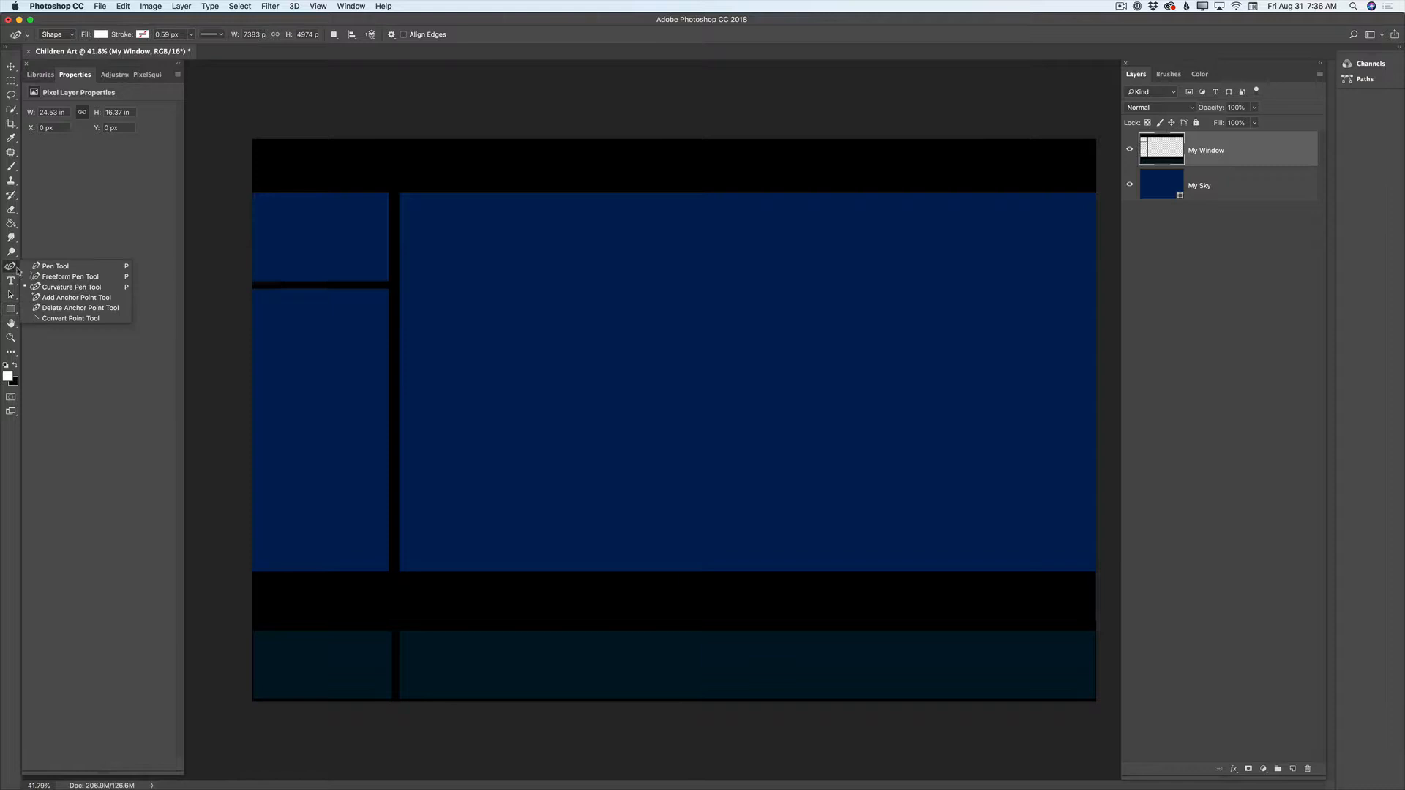
{"action": "left_click", "coordinate": [56, 289]}
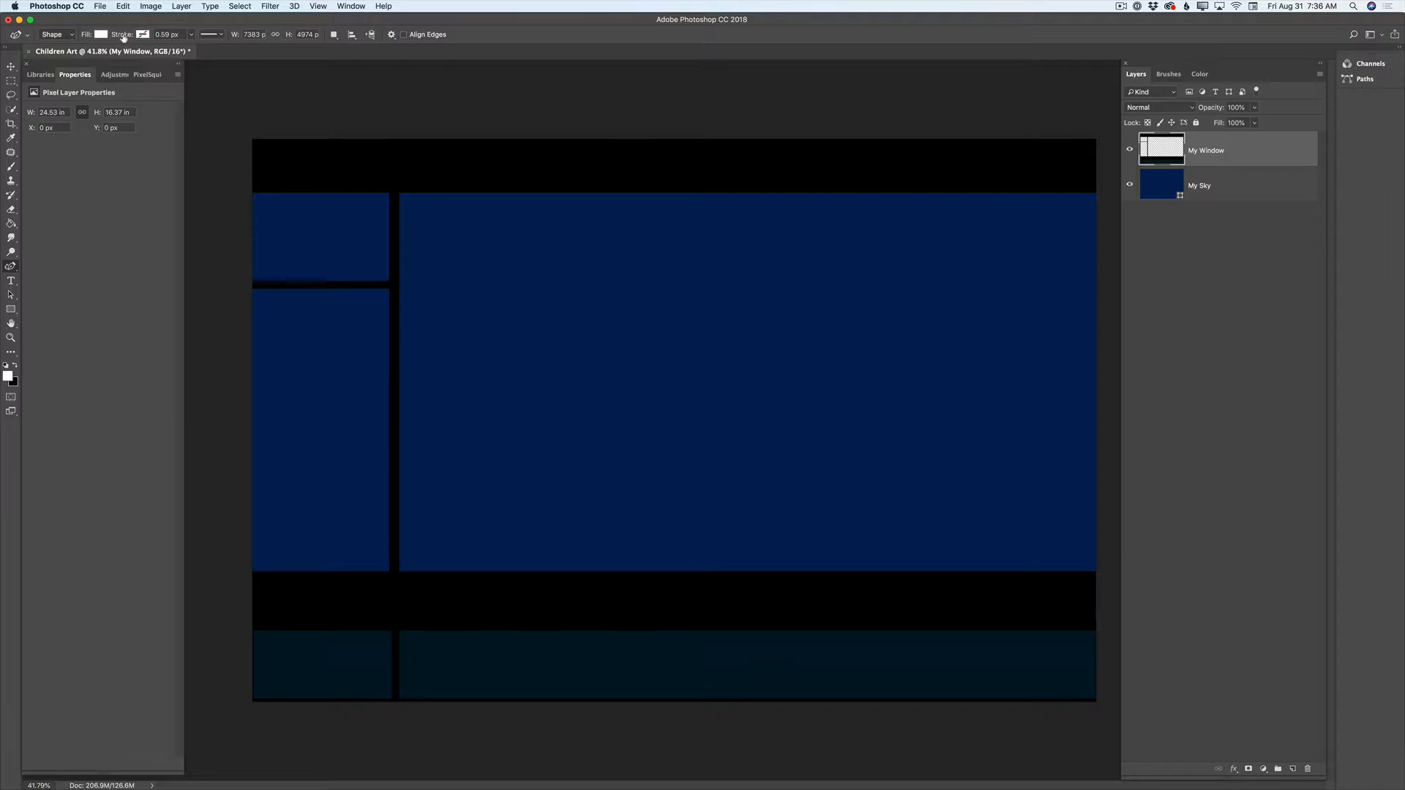
{"action": "left_click", "coordinate": [72, 36]}
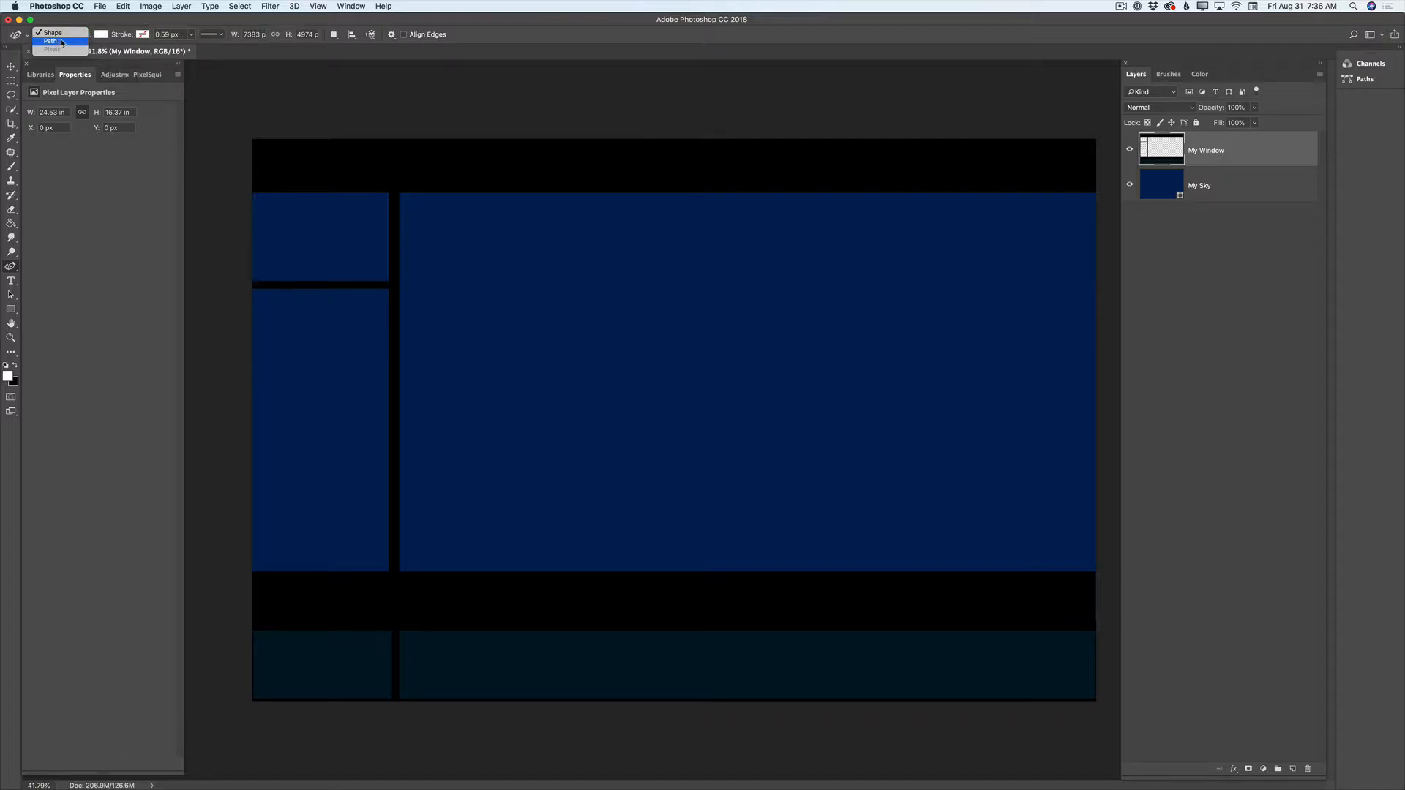
{"action": "left_click", "coordinate": [69, 33]}
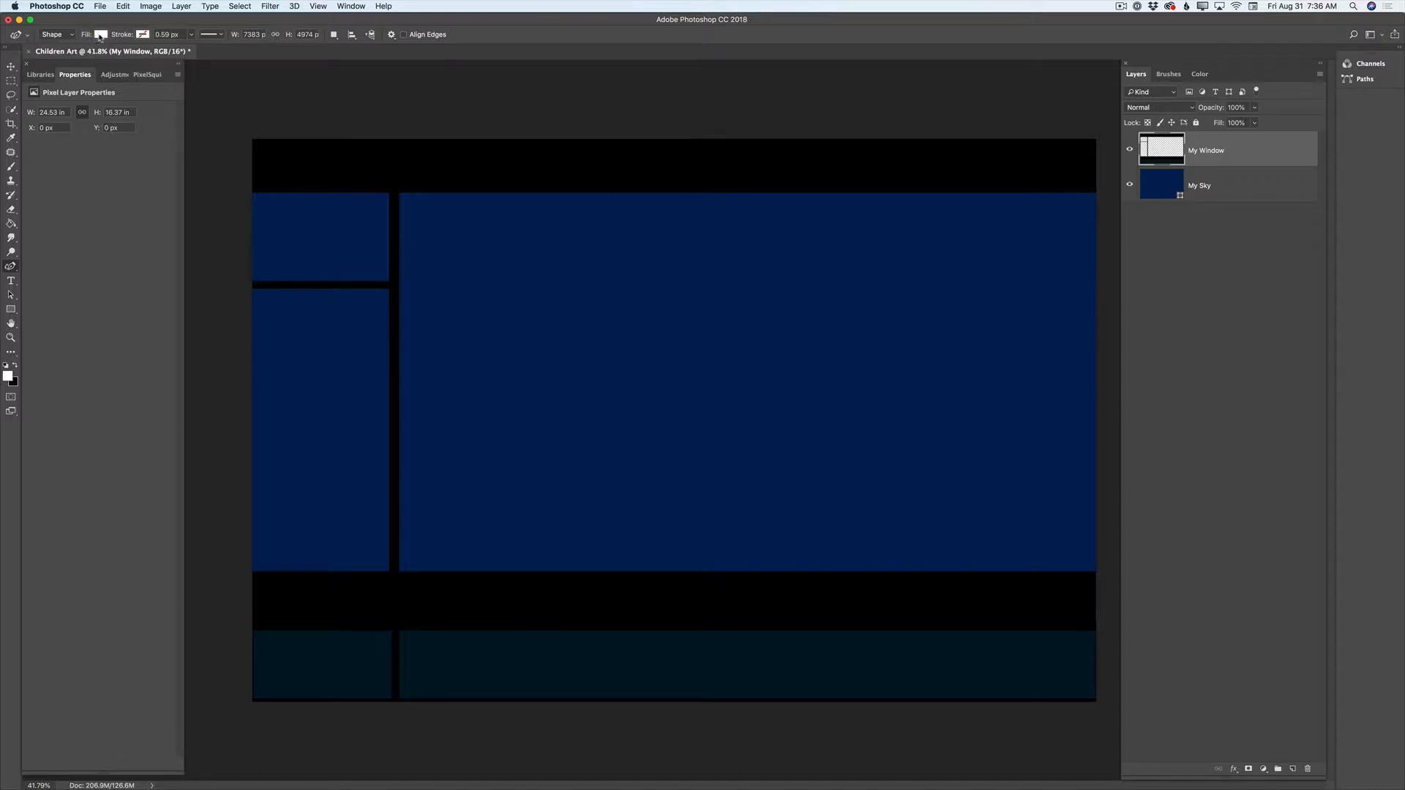
{"action": "left_click", "coordinate": [101, 35]}
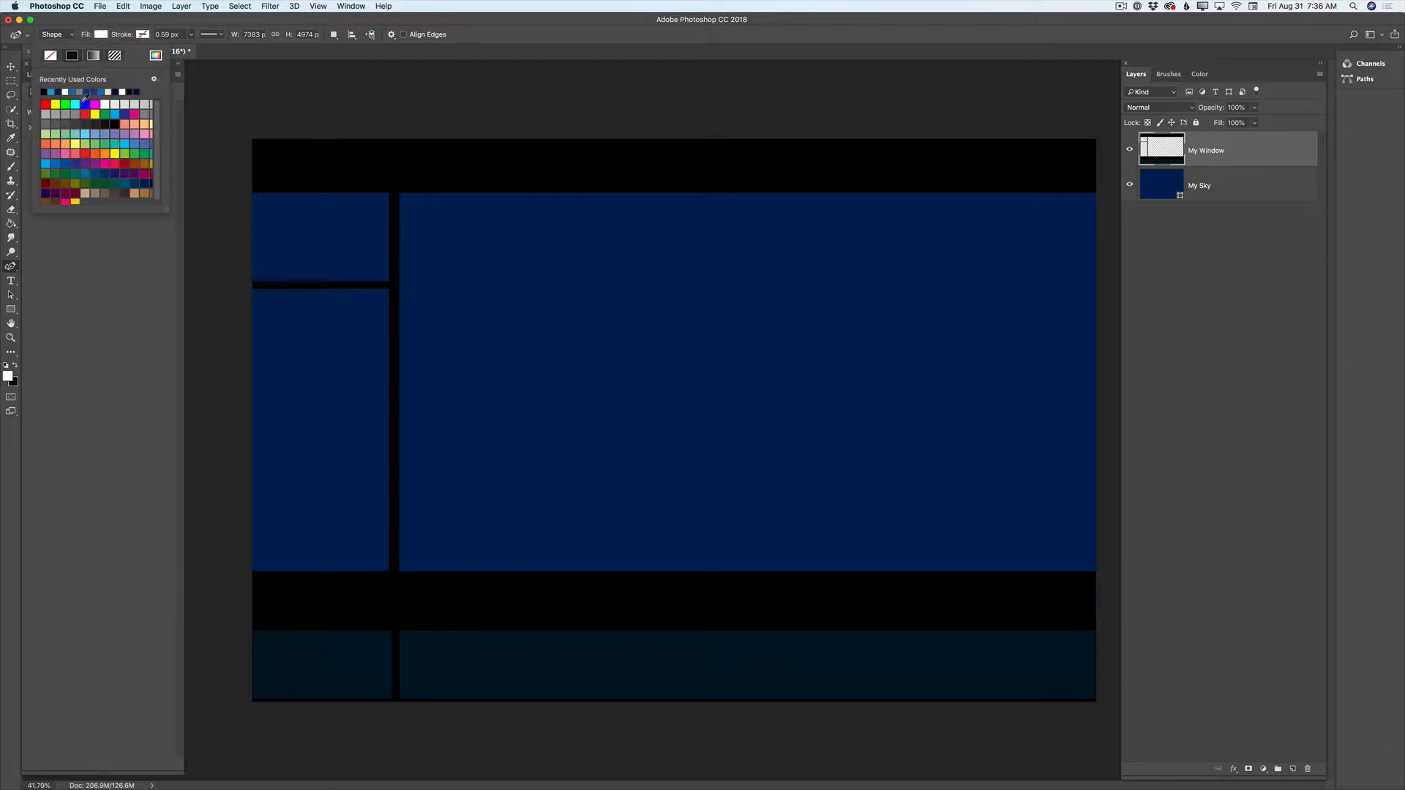
{"action": "left_click", "coordinate": [60, 92]}
Draw a closed curved curtain shape over the canvas's right part, from the sky's upper edge to a pointed tip in the bottom panel.
{"action": "left_click", "coordinate": [729, 195]}
{"action": "left_click", "coordinate": [728, 194]}
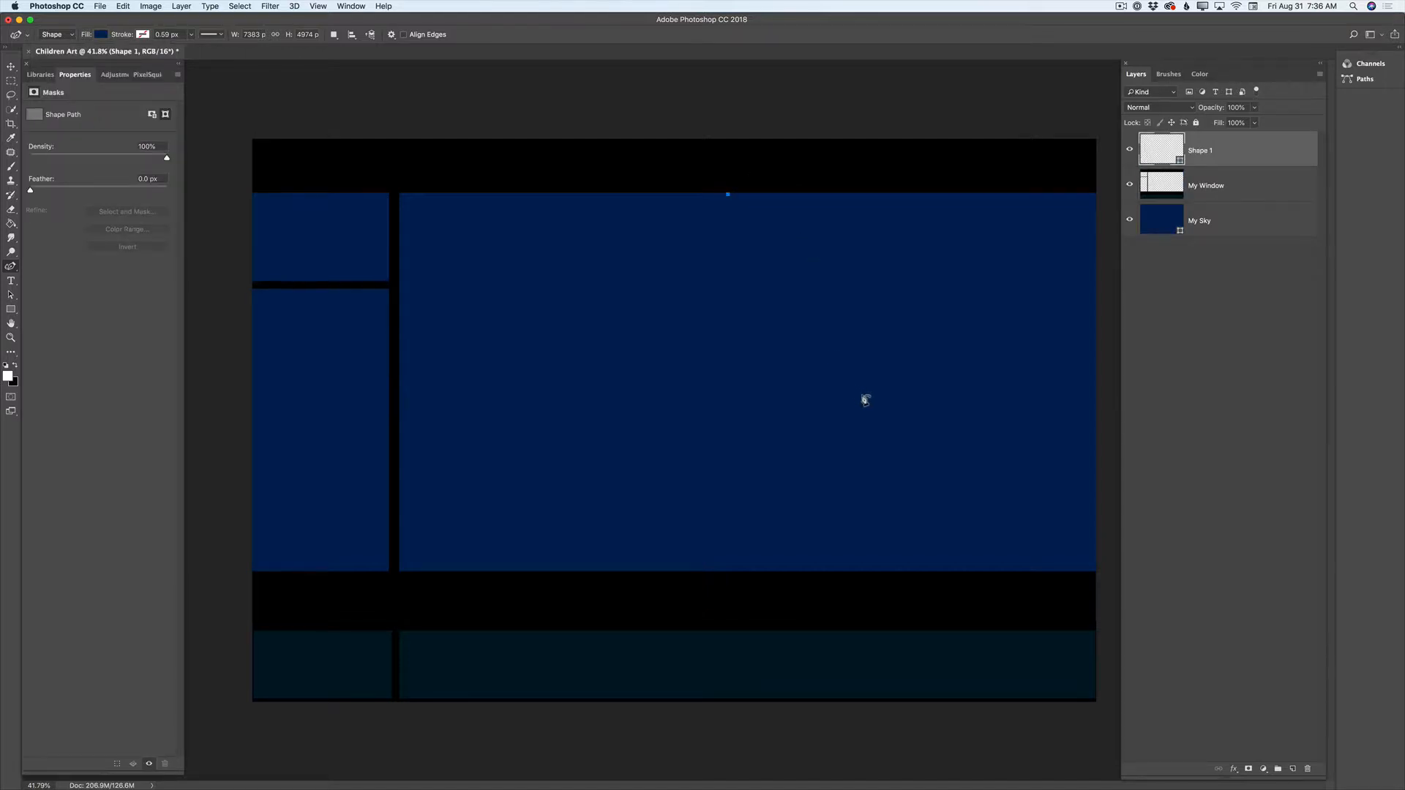
{"action": "left_click", "coordinate": [879, 374]}
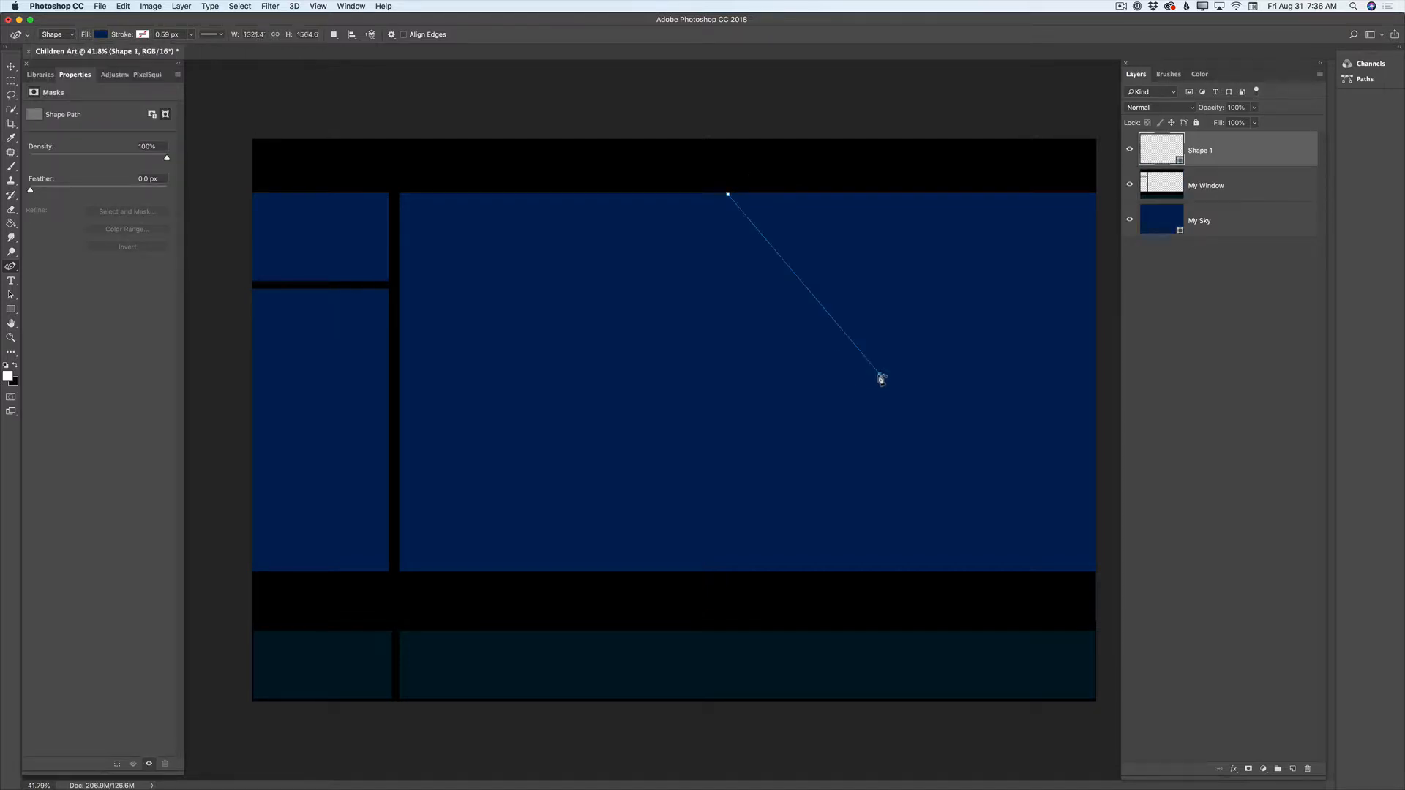
{"action": "left_click", "coordinate": [885, 508]}
{"action": "left_click_drag", "start_coordinate": [887, 512], "coordinate": [803, 624]}
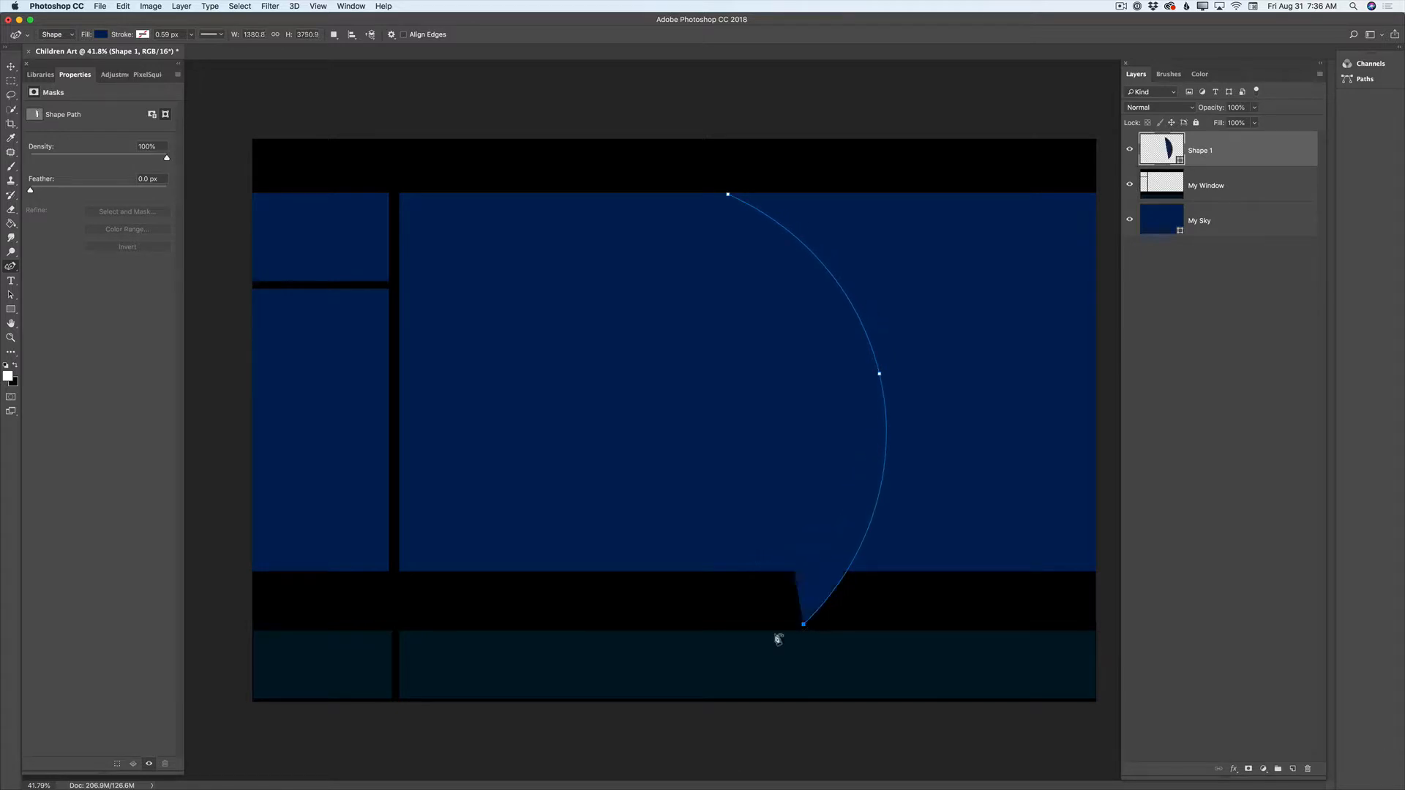
{"action": "left_click", "coordinate": [712, 649]}
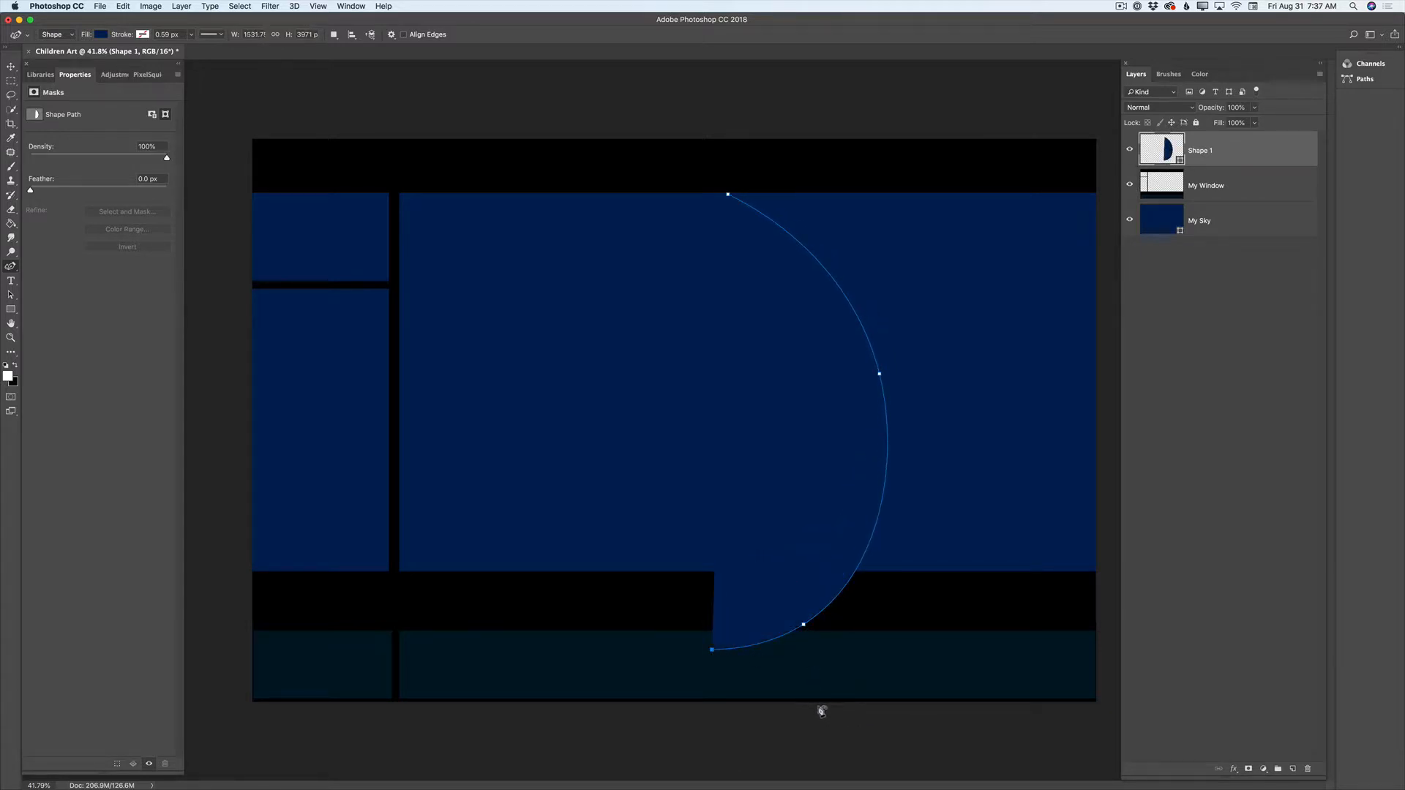
{"action": "left_click", "coordinate": [823, 708]}
{"action": "left_click", "coordinate": [1093, 715]}
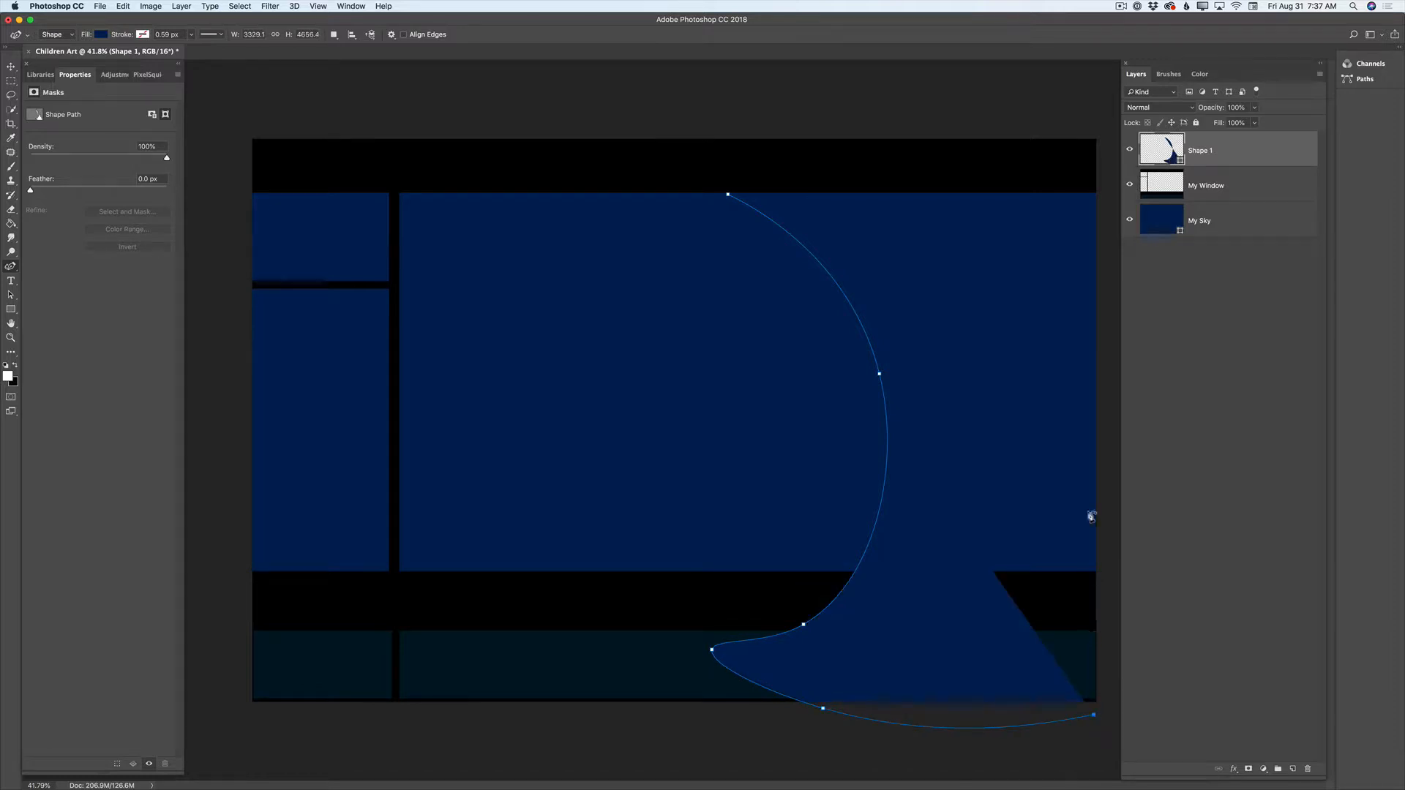
{"action": "left_click", "coordinate": [1097, 194]}
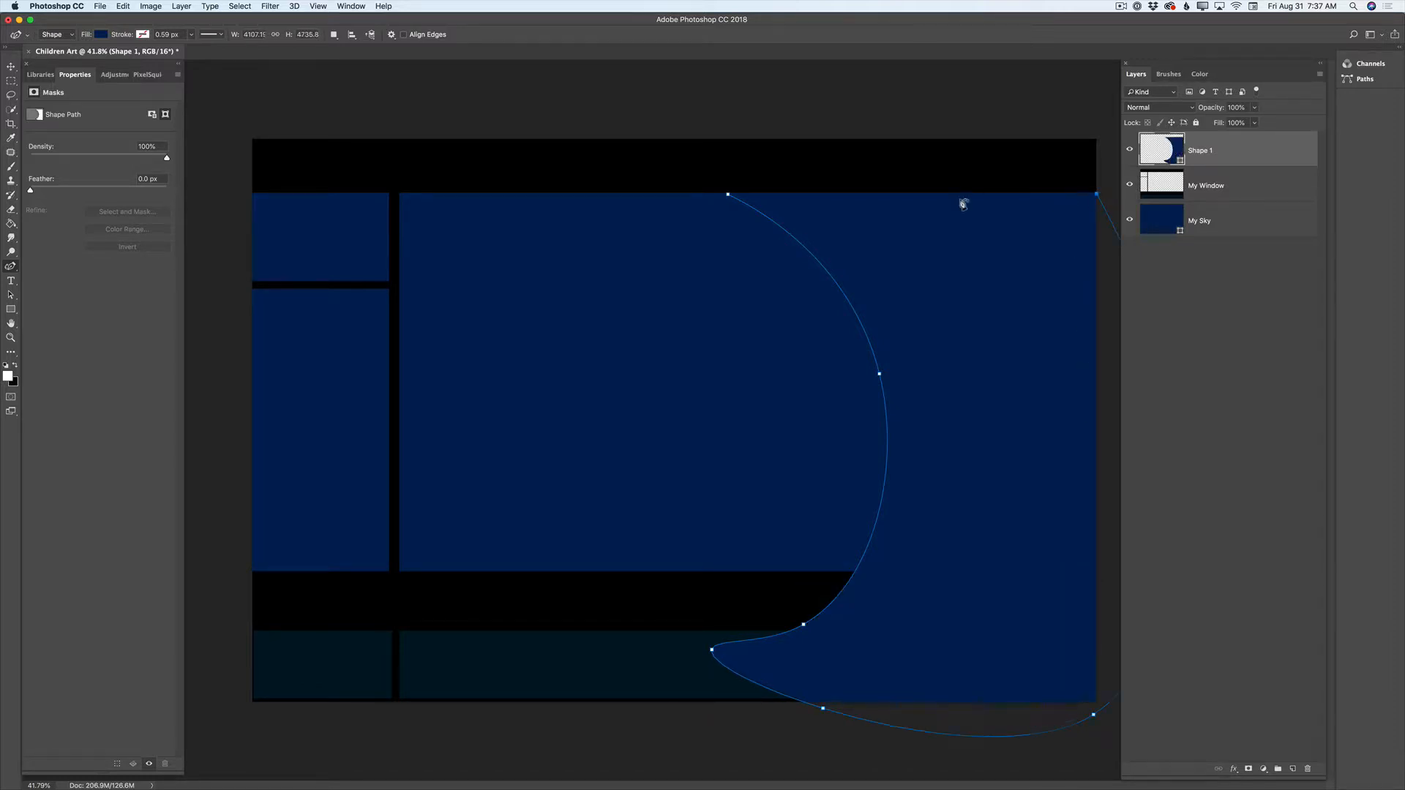
{"action": "left_click_drag", "start_coordinate": [728, 195], "coordinate": [1023, 316]}
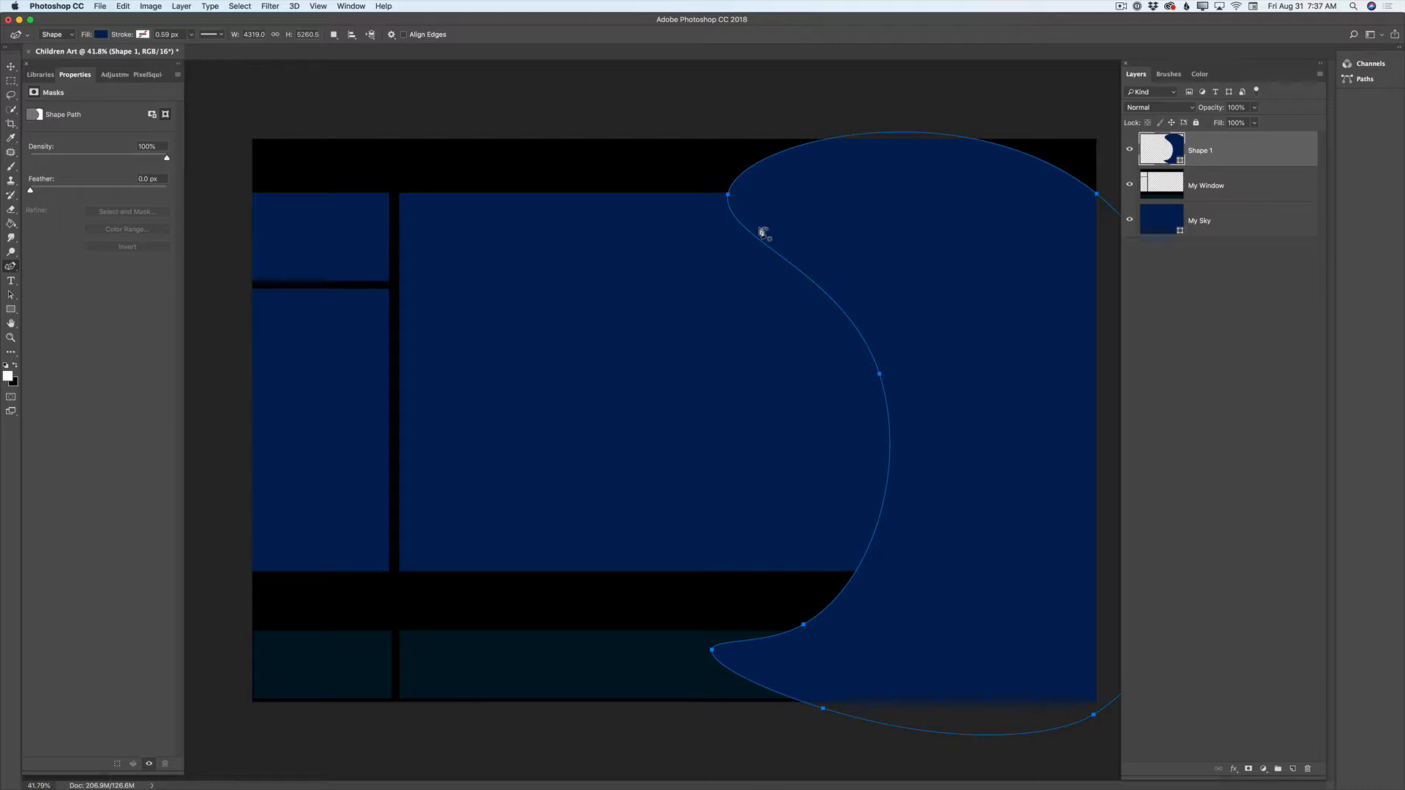
Convert the curtain shape's two upper anchors, two lower anchors and pointed tip from smooth points to corner points.
{"action": "left_click", "coordinate": [727, 195]}
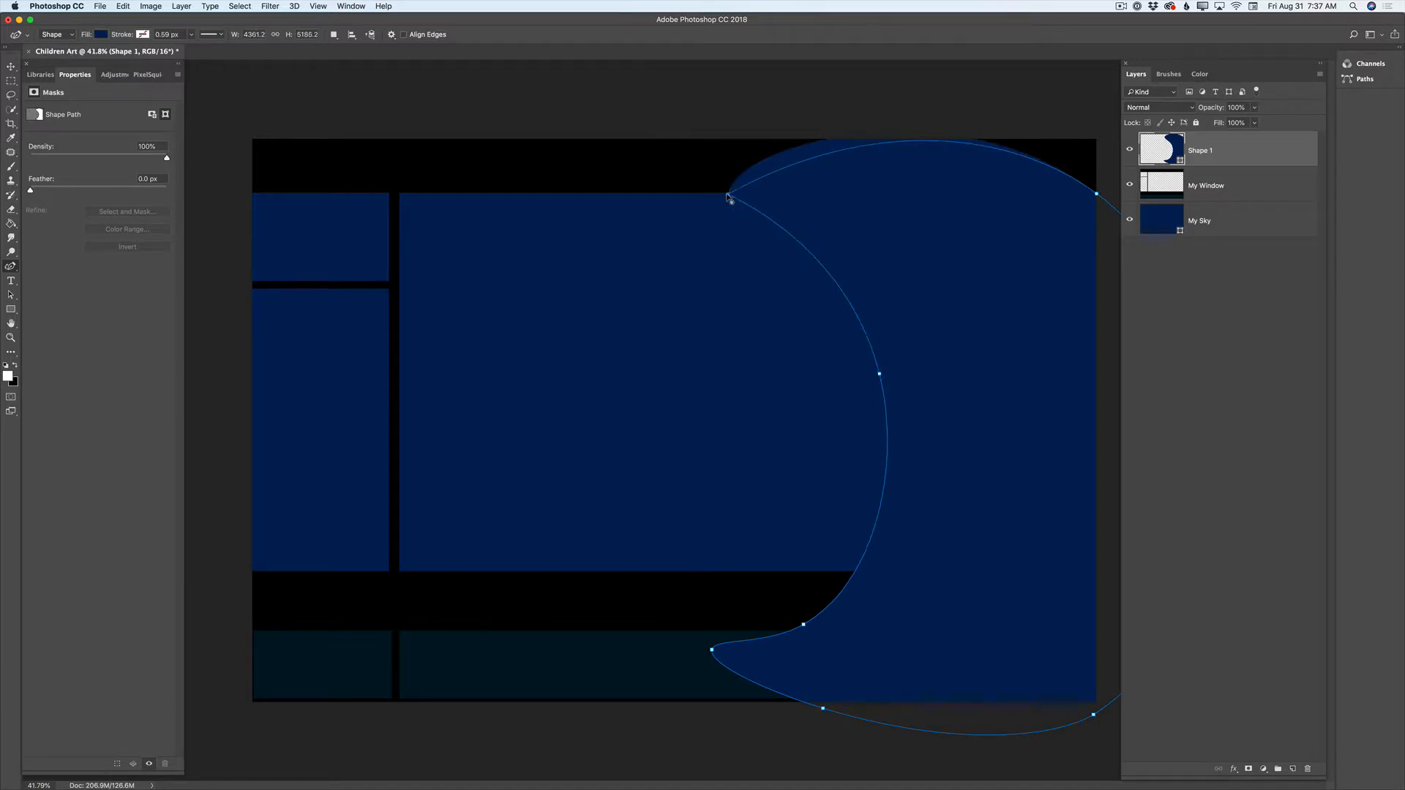
{"action": "left_click", "coordinate": [1096, 195]}
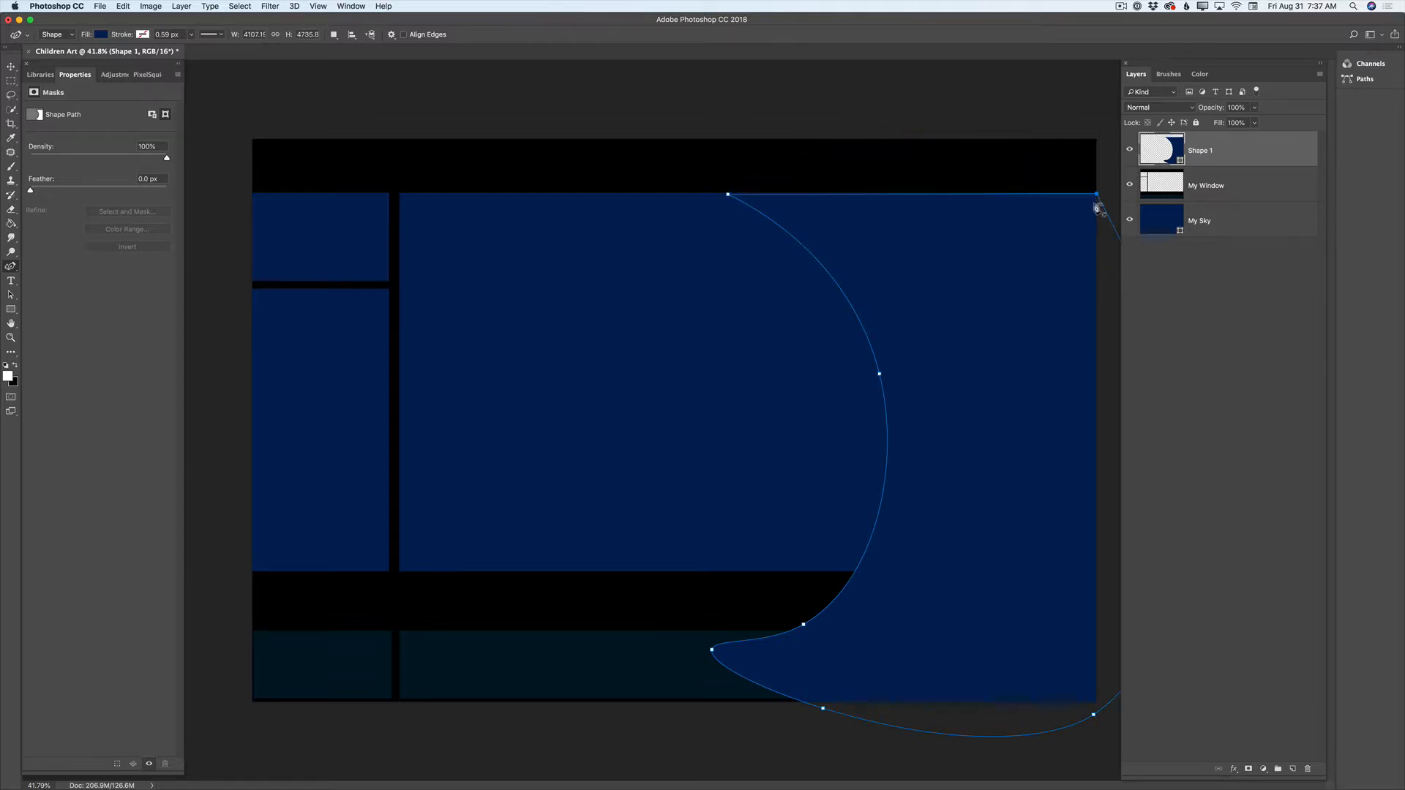
{"action": "left_click", "coordinate": [1094, 716]}
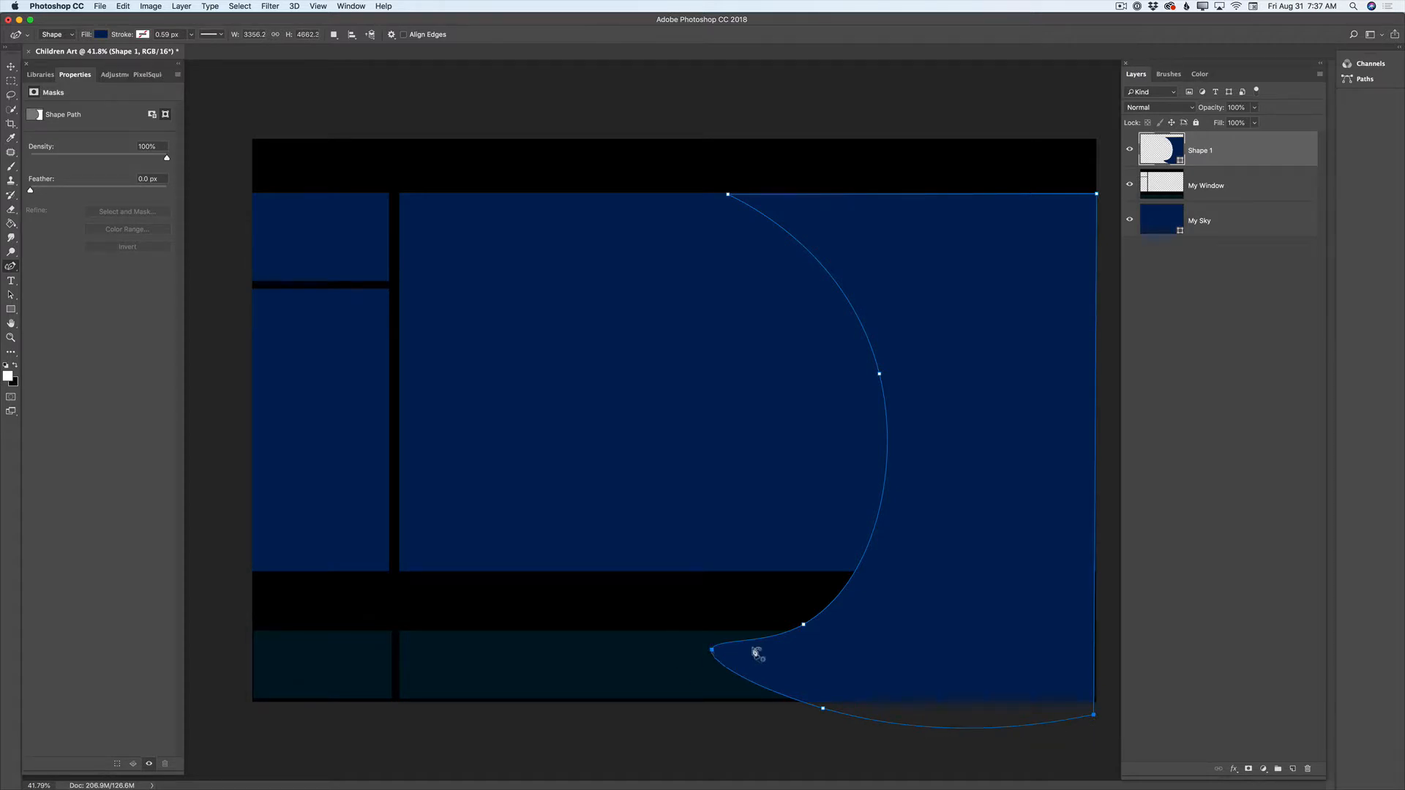
{"action": "left_click", "coordinate": [712, 650]}
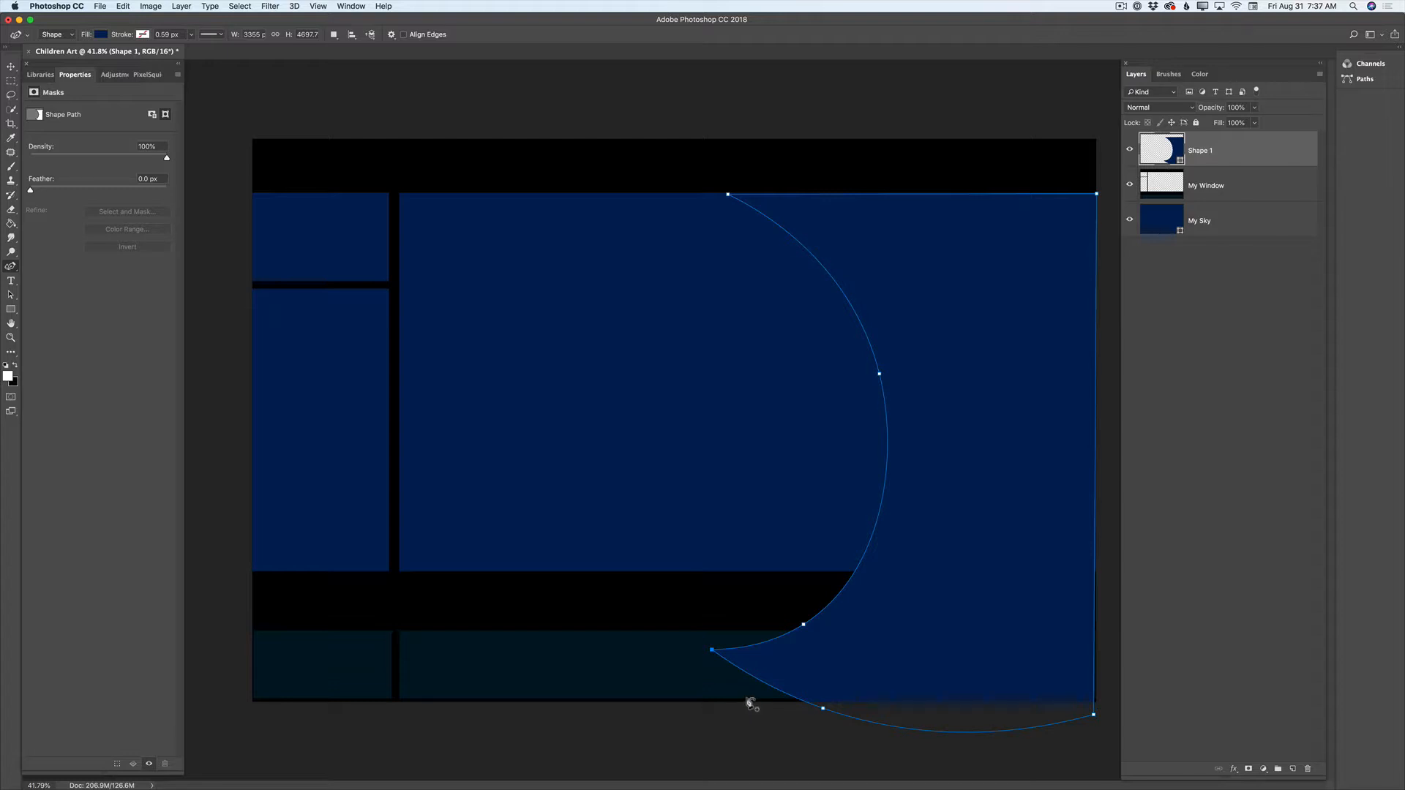
{"action": "left_click", "coordinate": [824, 709]}
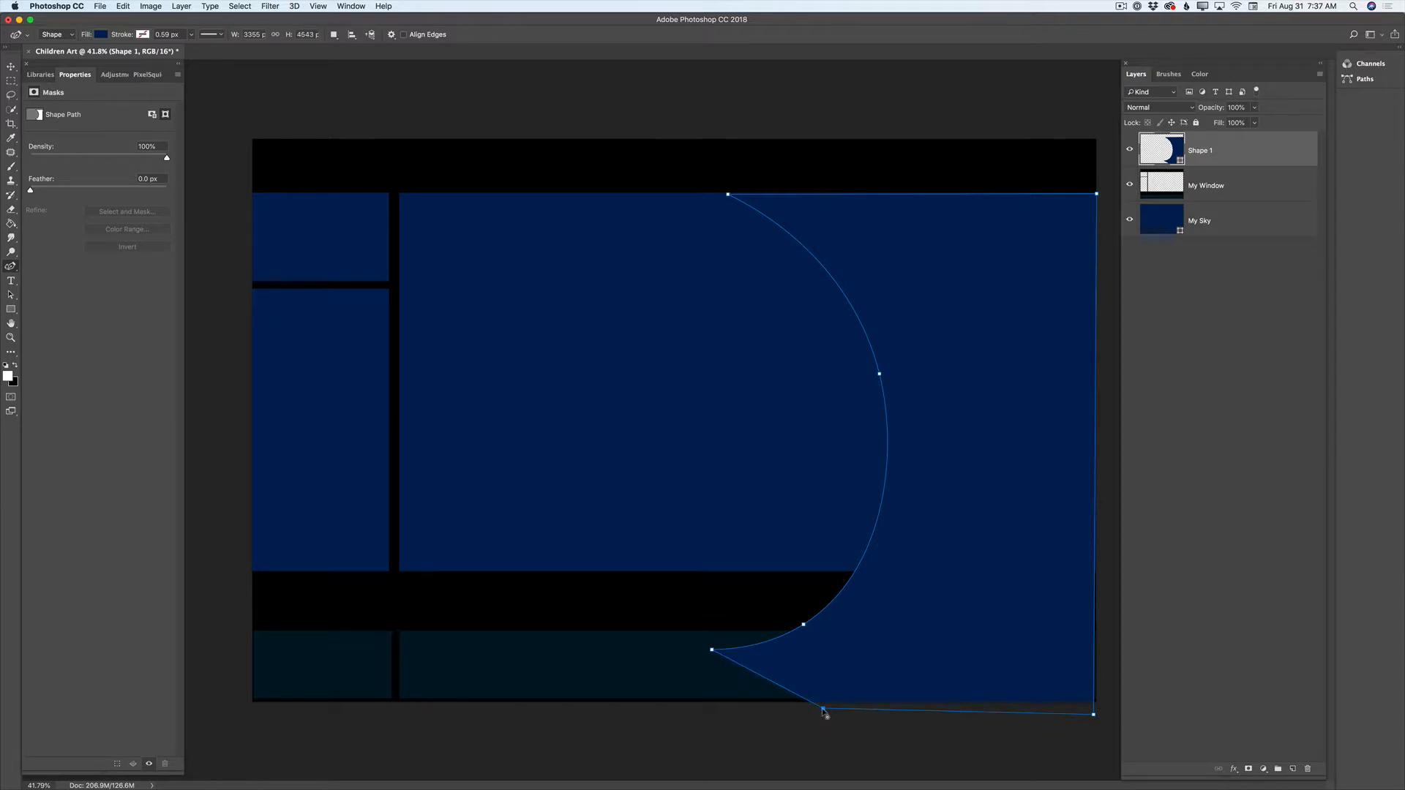
Align the shape's two lower anchors along the canvas's bottom edge, and try an extra anchor on the upper curve before removing it.
{"action": "left_click_drag", "start_coordinate": [824, 710], "coordinate": [821, 705]}
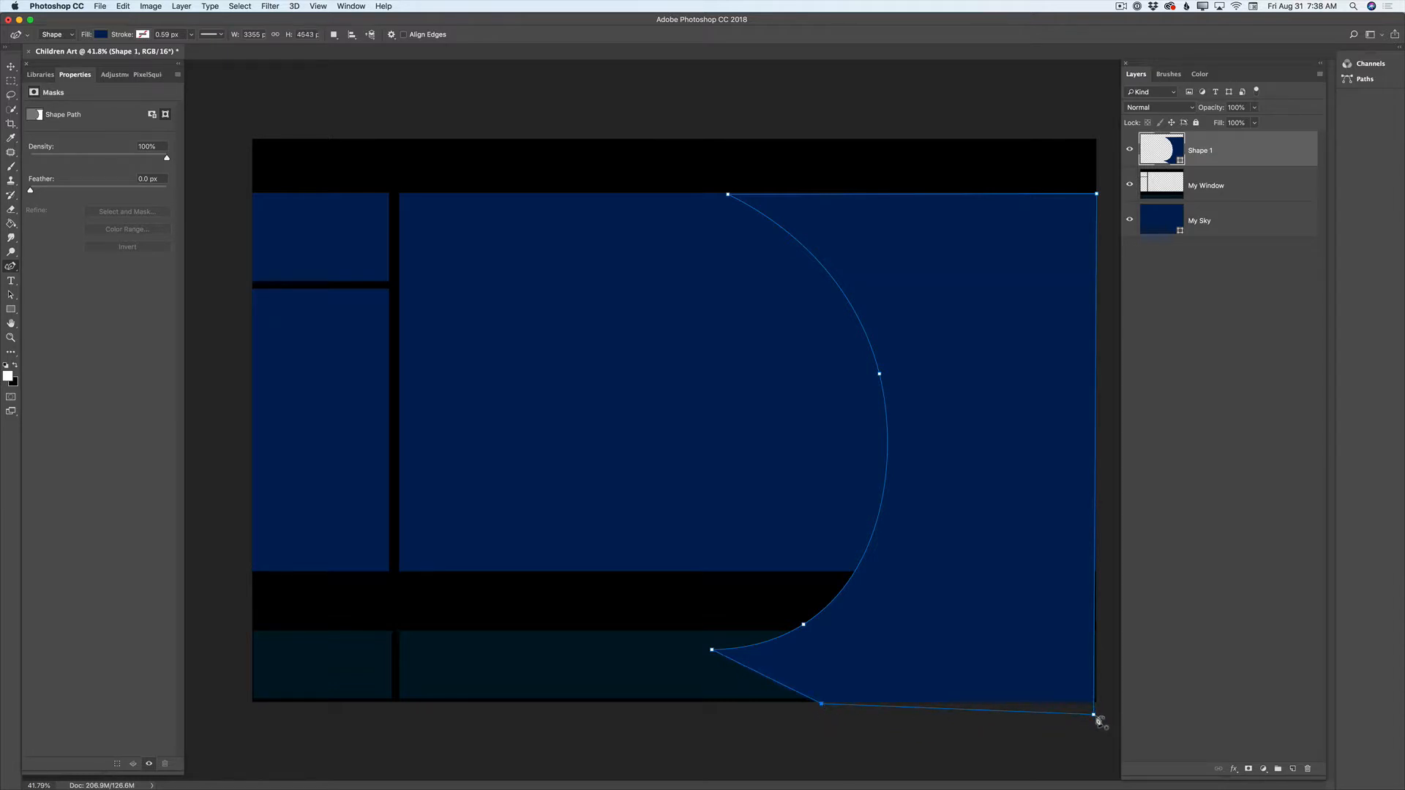
{"action": "left_click_drag", "start_coordinate": [1093, 715], "coordinate": [1098, 706]}
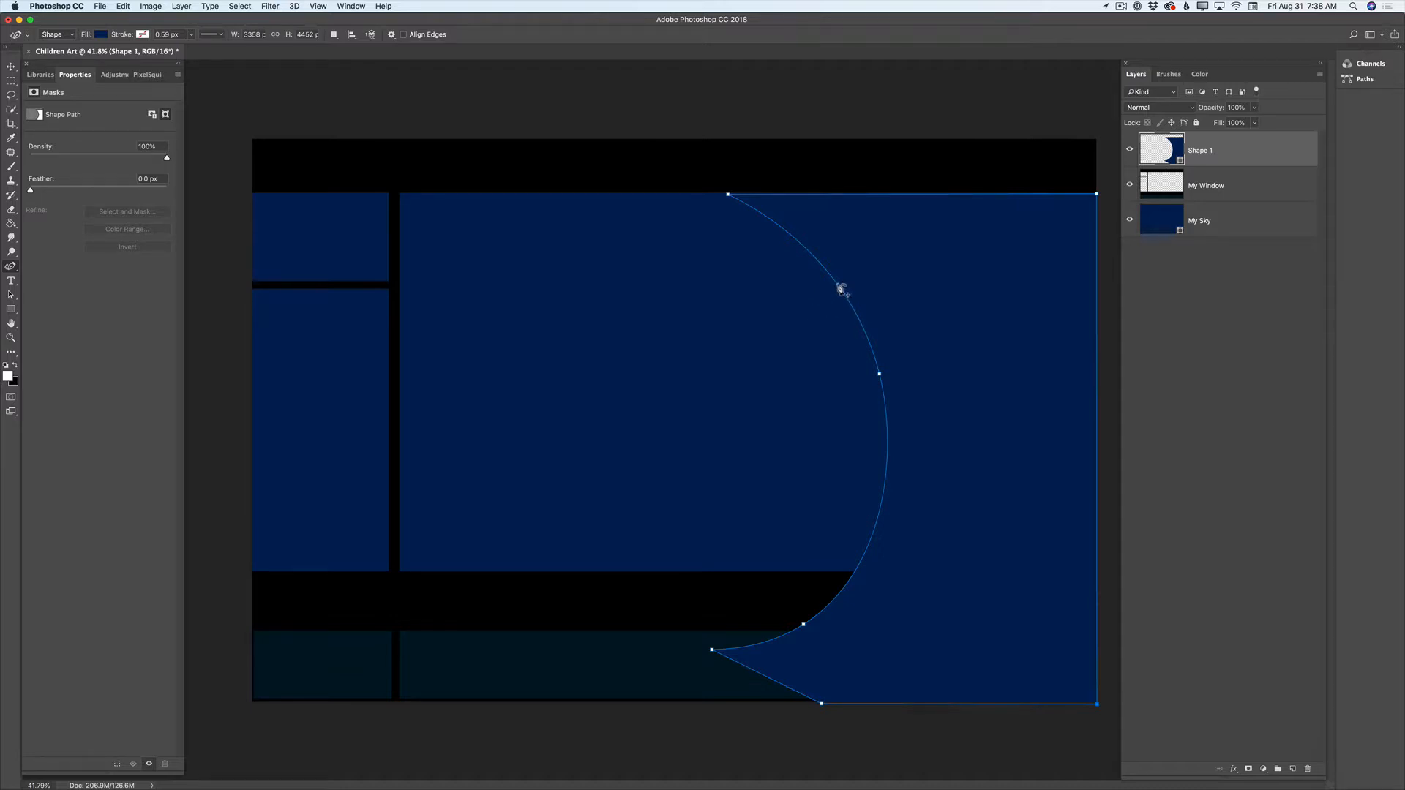
{"action": "left_click", "coordinate": [841, 289]}
{"action": "key", "text": "BackSpace"}
Change the curtain shape's fill to black and set its layer opacity to 20%.
{"action": "left_click", "coordinate": [100, 34]}
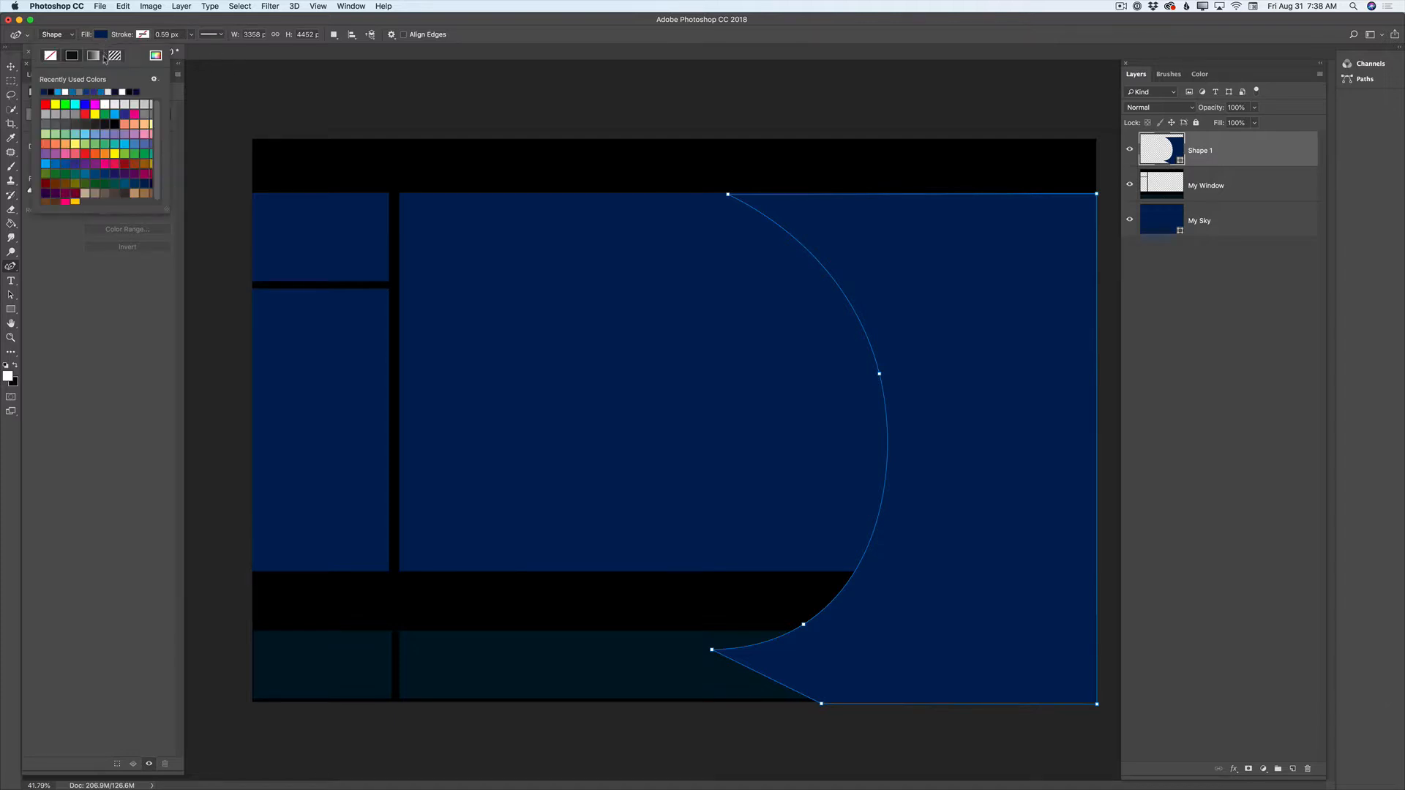
{"action": "left_click", "coordinate": [53, 92]}
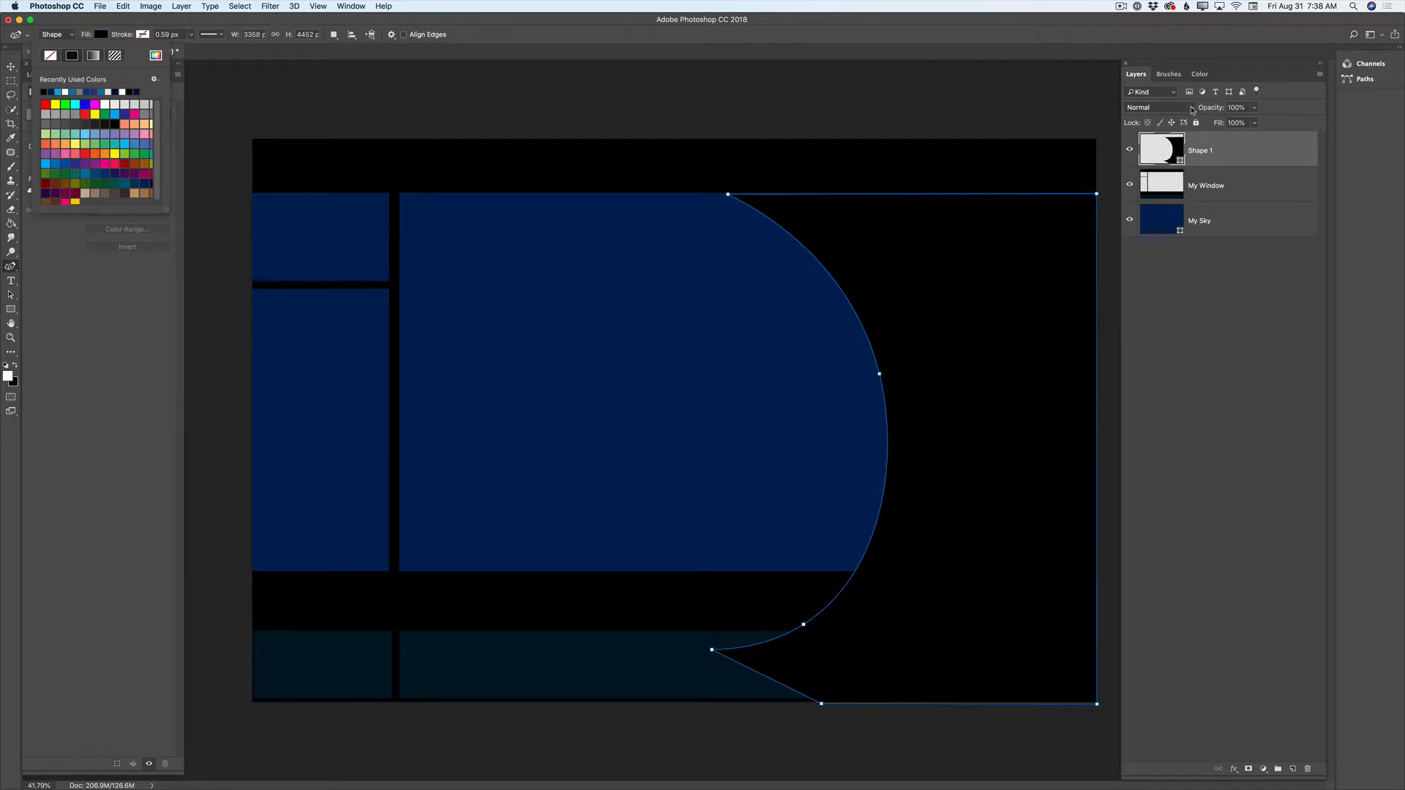
{"action": "left_click", "coordinate": [1253, 107]}
{"action": "left_click", "coordinate": [1254, 108]}
{"action": "left_click_drag", "start_coordinate": [1255, 123], "coordinate": [1214, 126]}
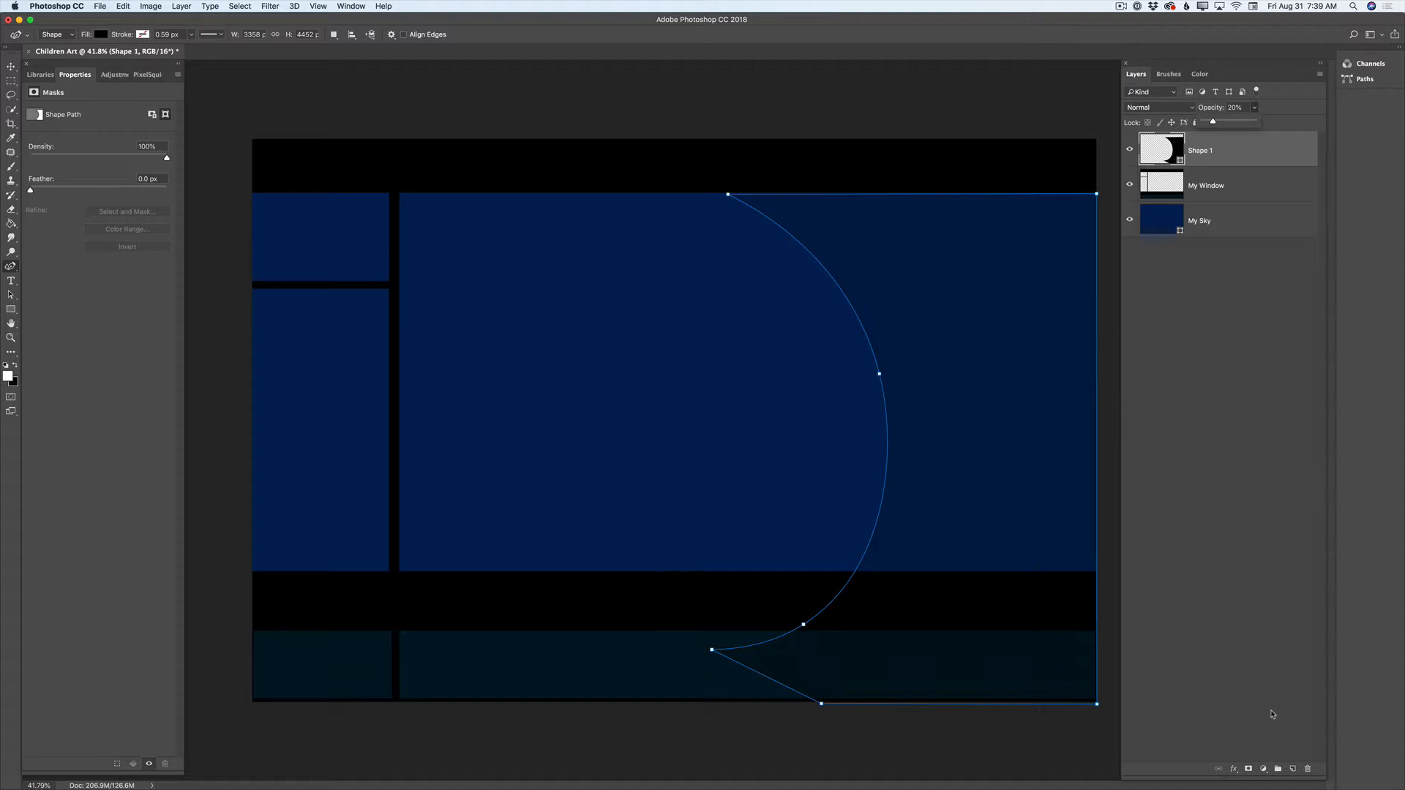
Add a new layer above the curtain shape, ready the Brush tool, and check the selected brush in the watercolor brush set.
{"action": "left_click", "coordinate": [1293, 770]}
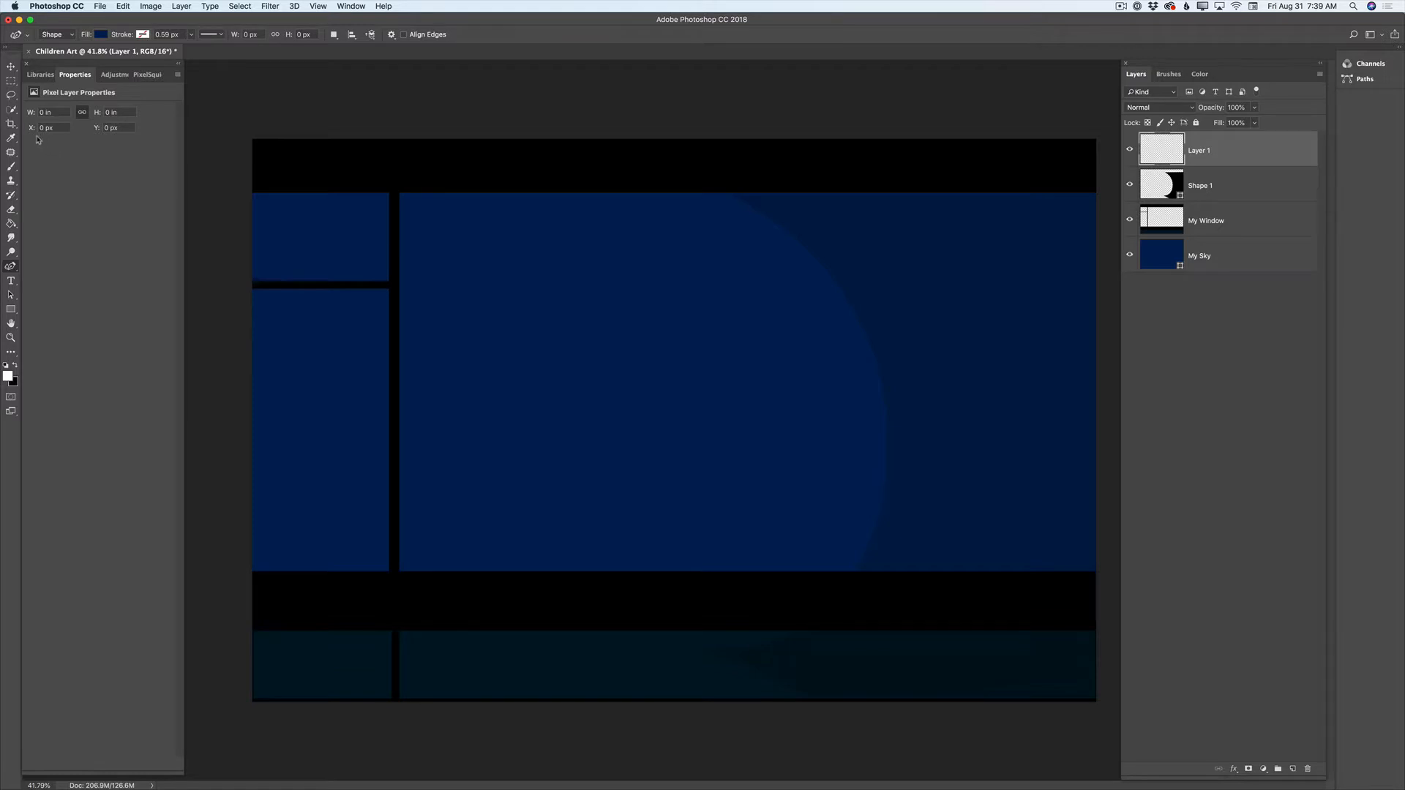
{"action": "left_click", "coordinate": [12, 168]}
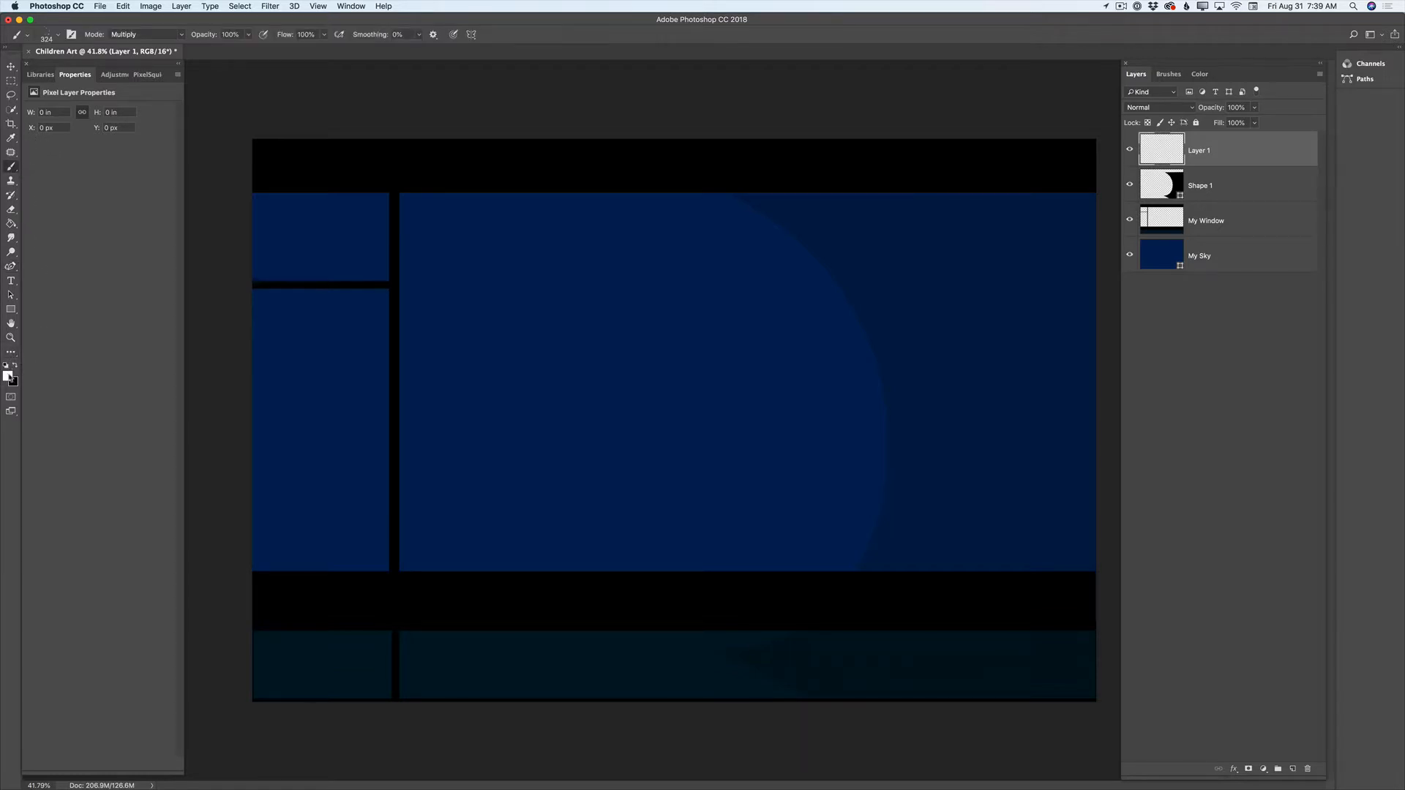
{"action": "left_click", "coordinate": [1164, 74]}
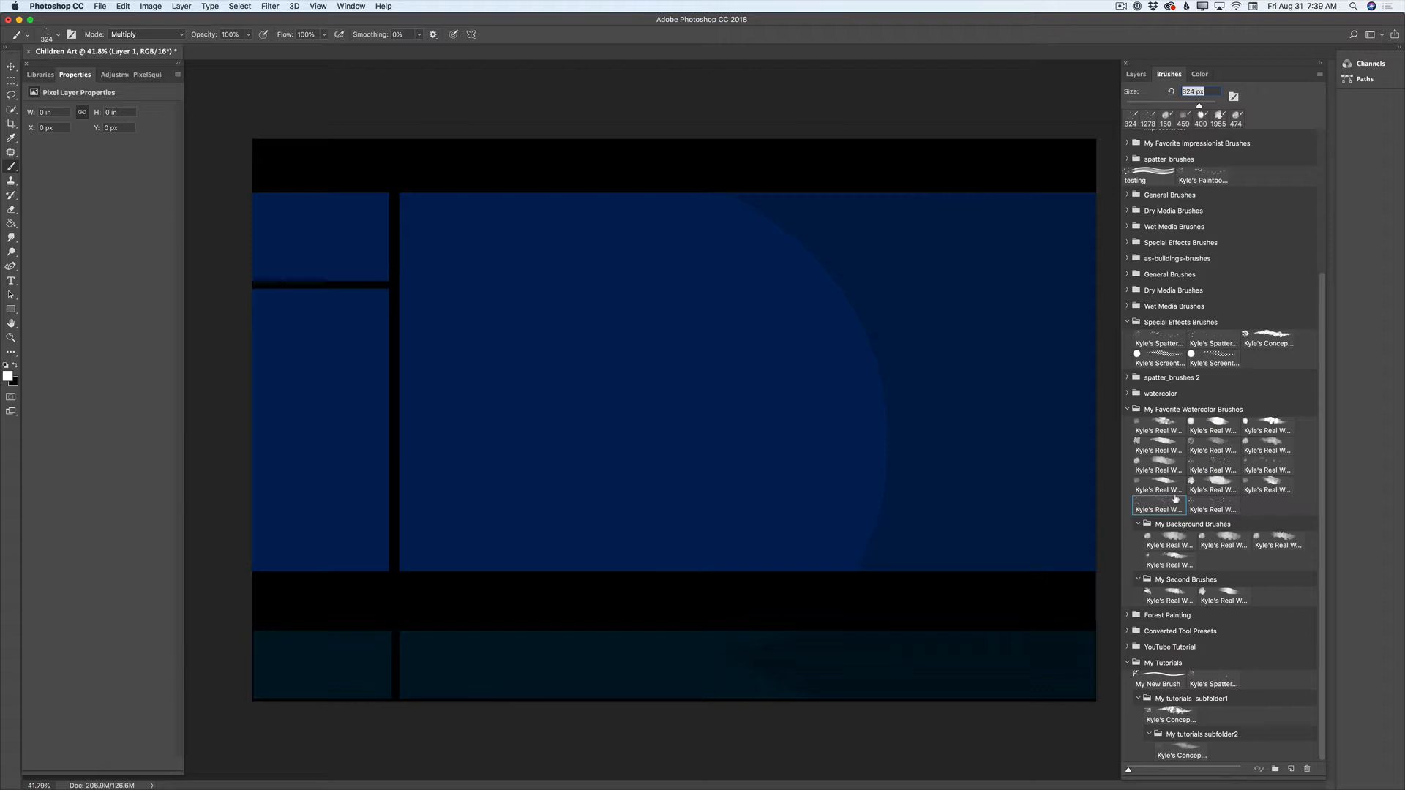
{"action": "left_click", "coordinate": [1135, 74]}
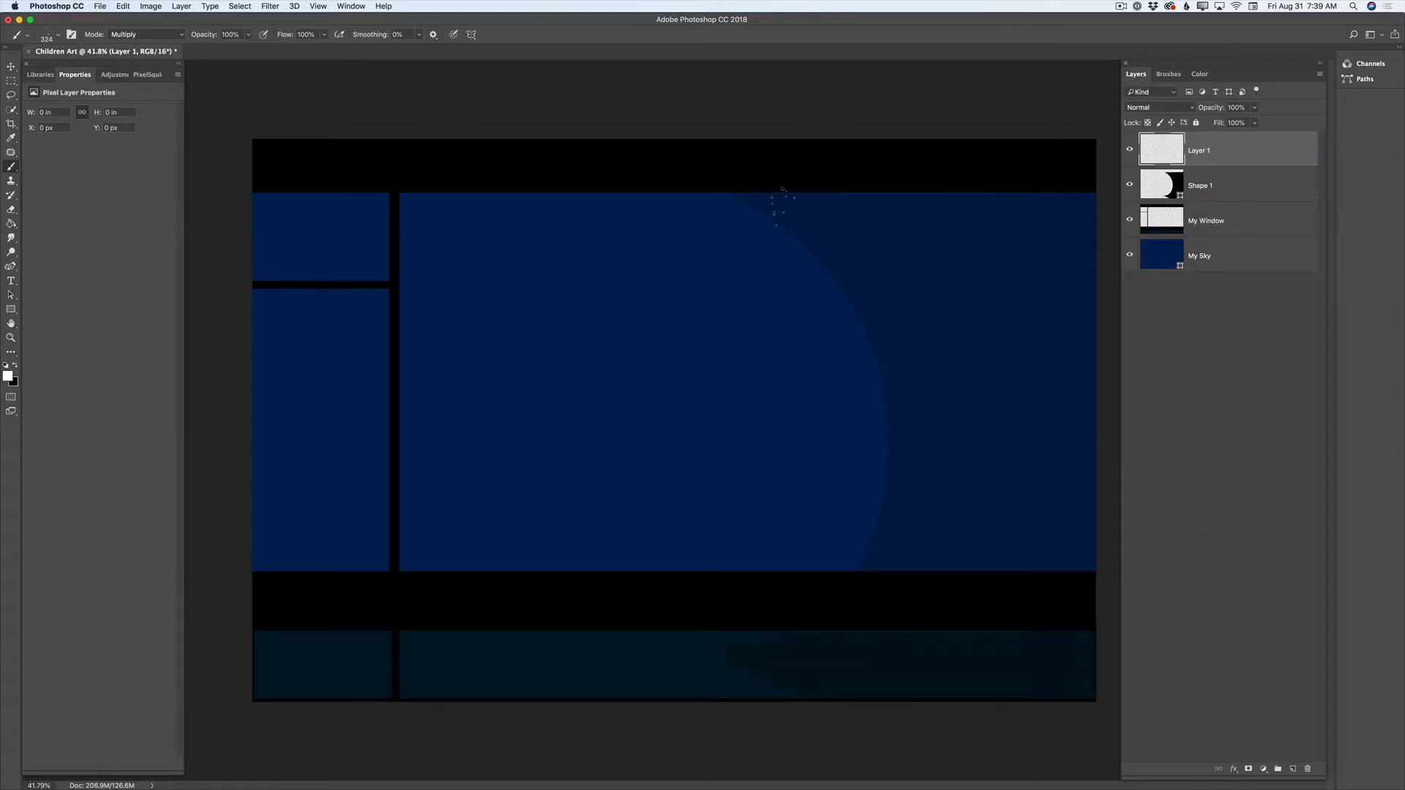
Paint white spatter over the whole curtain area on the new layer with the 324 px brush, following the curved edge.
{"action": "mouse_move", "coordinate": [764, 205]}
{"action": "left_mouse_down"}
{"action": "mouse_move", "coordinate": [1075, 207]}
{"action": "mouse_move", "coordinate": [869, 264]}
{"action": "mouse_move", "coordinate": [895, 322]}
{"action": "mouse_move", "coordinate": [888, 307]}
{"action": "mouse_move", "coordinate": [961, 271]}
{"action": "mouse_move", "coordinate": [1071, 263]}
{"action": "mouse_move", "coordinate": [1083, 293]}
{"action": "left_mouse_up"}
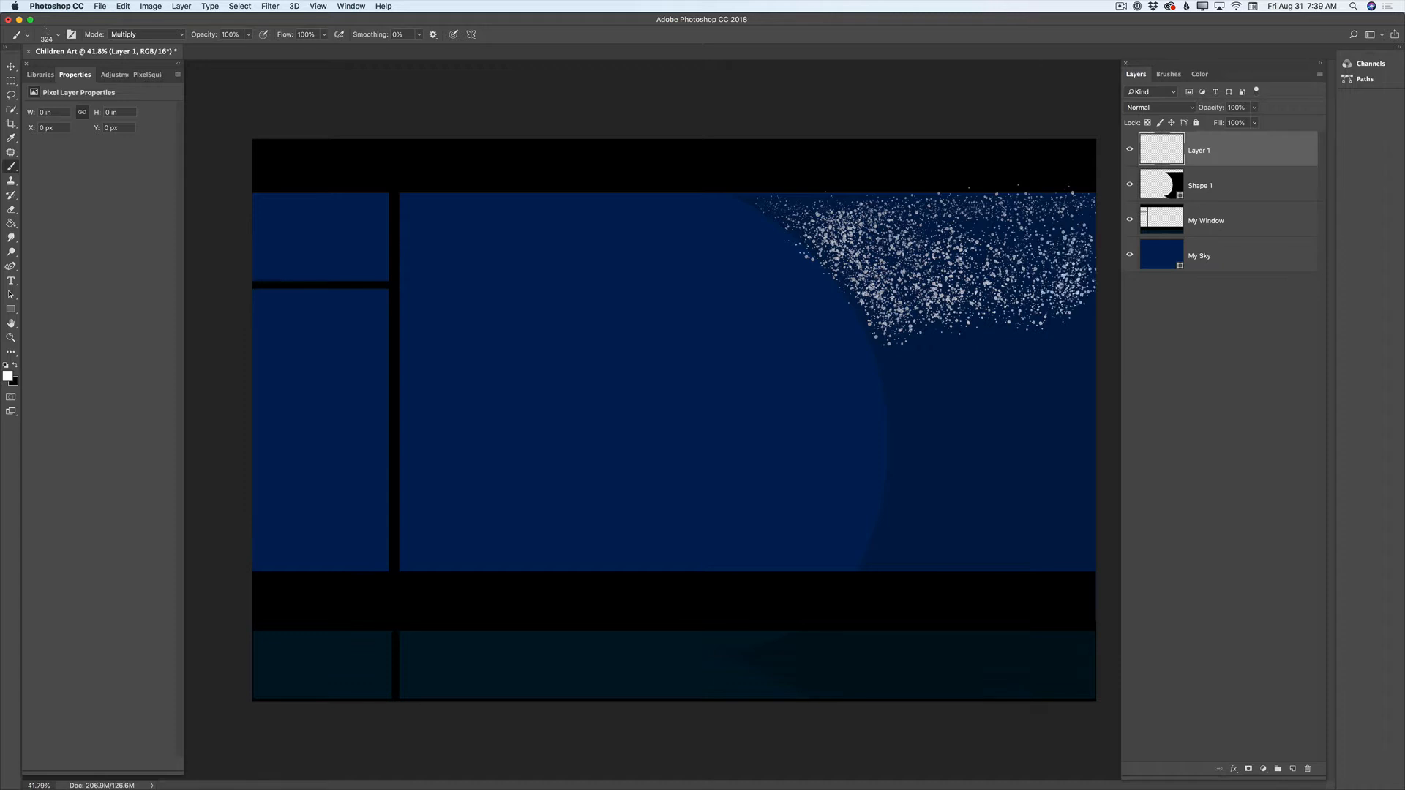
{"action": "left_click_drag", "start_coordinate": [805, 205], "coordinate": [862, 201]}
{"action": "mouse_move", "coordinate": [874, 351]}
{"action": "left_mouse_down"}
{"action": "mouse_move", "coordinate": [893, 366]}
{"action": "mouse_move", "coordinate": [1054, 377]}
{"action": "mouse_move", "coordinate": [1094, 303]}
{"action": "left_mouse_up"}
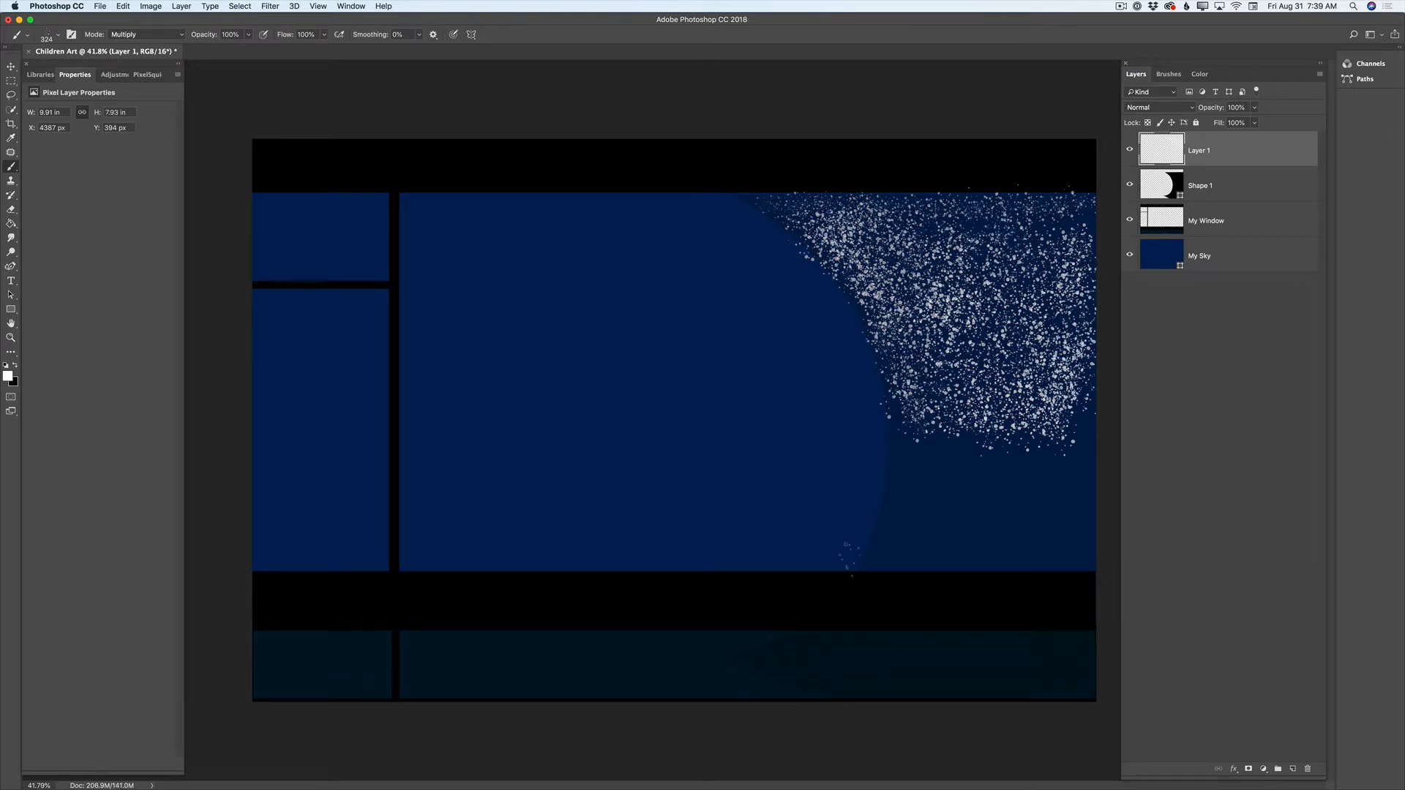
{"action": "mouse_move", "coordinate": [768, 653]}
{"action": "left_mouse_down"}
{"action": "mouse_move", "coordinate": [794, 648]}
{"action": "mouse_move", "coordinate": [896, 479]}
{"action": "mouse_move", "coordinate": [914, 505]}
{"action": "mouse_move", "coordinate": [995, 505]}
{"action": "mouse_move", "coordinate": [1068, 475]}
{"action": "mouse_move", "coordinate": [1087, 432]}
{"action": "left_mouse_up"}
{"action": "mouse_move", "coordinate": [781, 663]}
{"action": "left_mouse_down"}
{"action": "mouse_move", "coordinate": [757, 653]}
{"action": "mouse_move", "coordinate": [812, 684]}
{"action": "mouse_move", "coordinate": [841, 637]}
{"action": "mouse_move", "coordinate": [903, 608]}
{"action": "mouse_move", "coordinate": [922, 659]}
{"action": "mouse_move", "coordinate": [871, 673]}
{"action": "mouse_move", "coordinate": [1017, 600]}
{"action": "mouse_move", "coordinate": [1061, 615]}
{"action": "mouse_move", "coordinate": [1076, 644]}
{"action": "mouse_move", "coordinate": [1069, 681]}
{"action": "left_mouse_up"}
{"action": "mouse_move", "coordinate": [973, 586]}
{"action": "left_mouse_down"}
{"action": "mouse_move", "coordinate": [966, 659]}
{"action": "mouse_move", "coordinate": [944, 695]}
{"action": "left_mouse_up"}
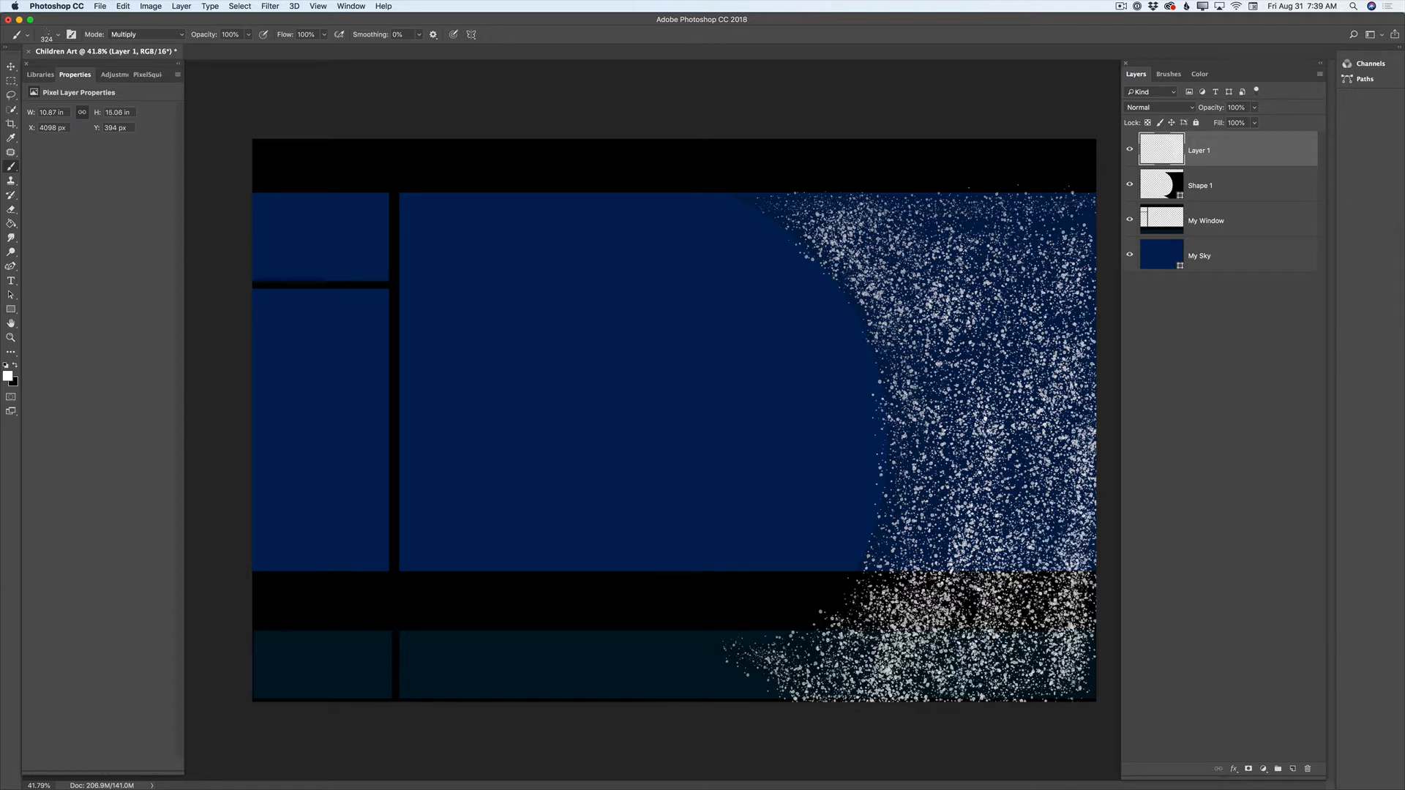
{"action": "mouse_move", "coordinate": [1065, 681]}
{"action": "left_mouse_down"}
{"action": "mouse_move", "coordinate": [1083, 655]}
{"action": "mouse_move", "coordinate": [1047, 692]}
{"action": "mouse_move", "coordinate": [1069, 688]}
{"action": "left_mouse_up"}
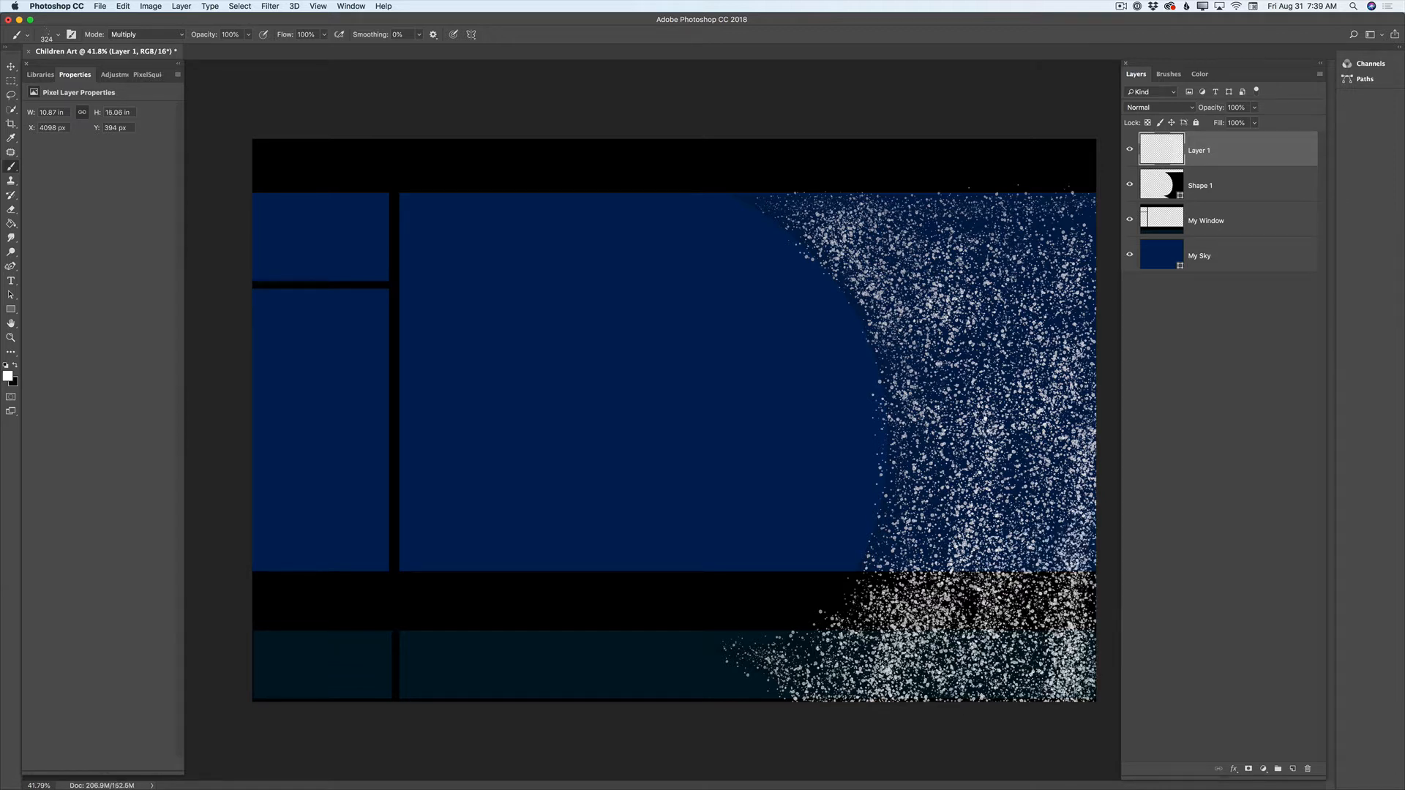
{"action": "mouse_move", "coordinate": [1028, 235]}
{"action": "left_mouse_down"}
{"action": "mouse_move", "coordinate": [966, 233]}
{"action": "mouse_move", "coordinate": [1090, 231]}
{"action": "left_mouse_up"}
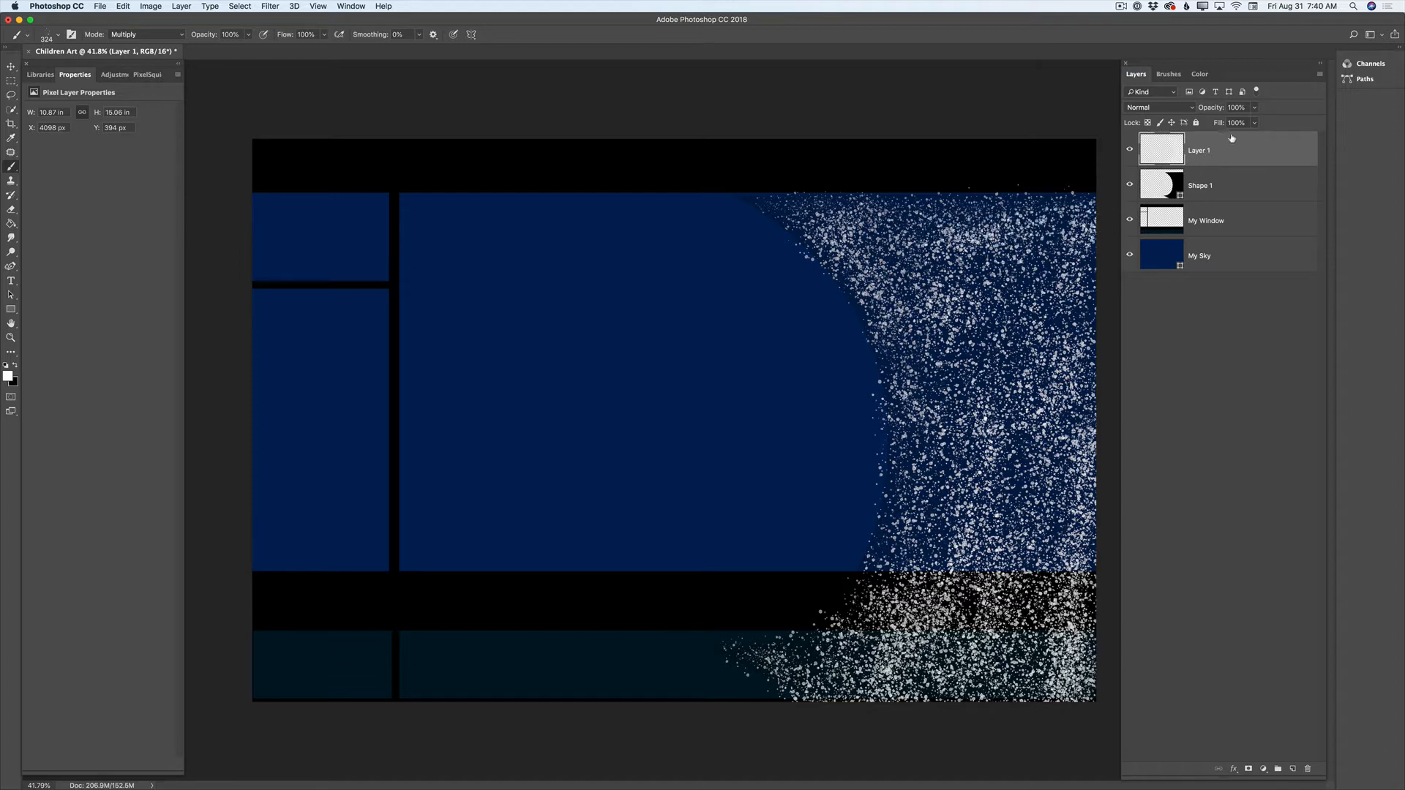
Set the spatter layer's opacity to 8% and clip it to the curtain shape layer.
{"action": "left_click", "coordinate": [1254, 108]}
{"action": "left_click_drag", "start_coordinate": [1254, 124], "coordinate": [1208, 126]}
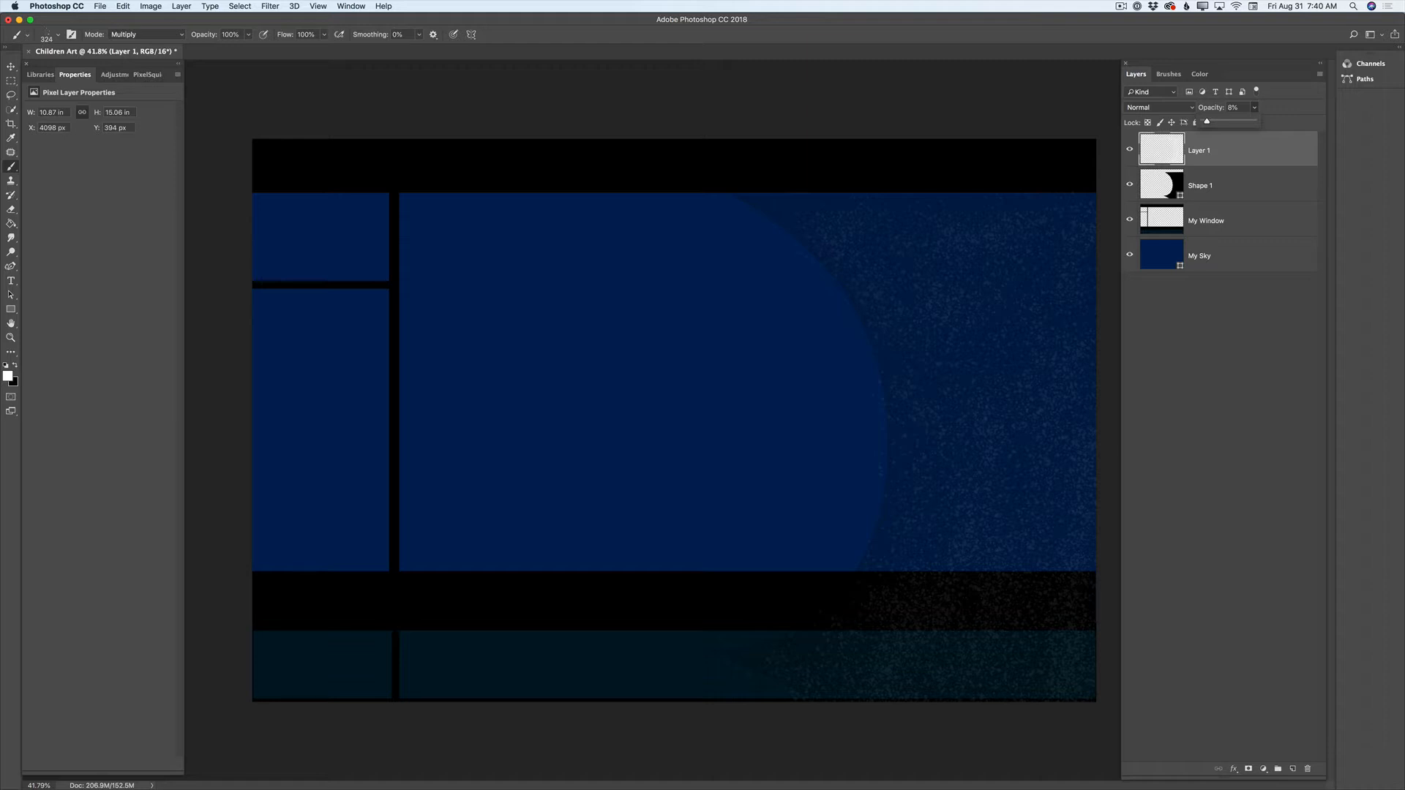
{"action": "left_click", "coordinate": [1234, 166], "text": "alt"}
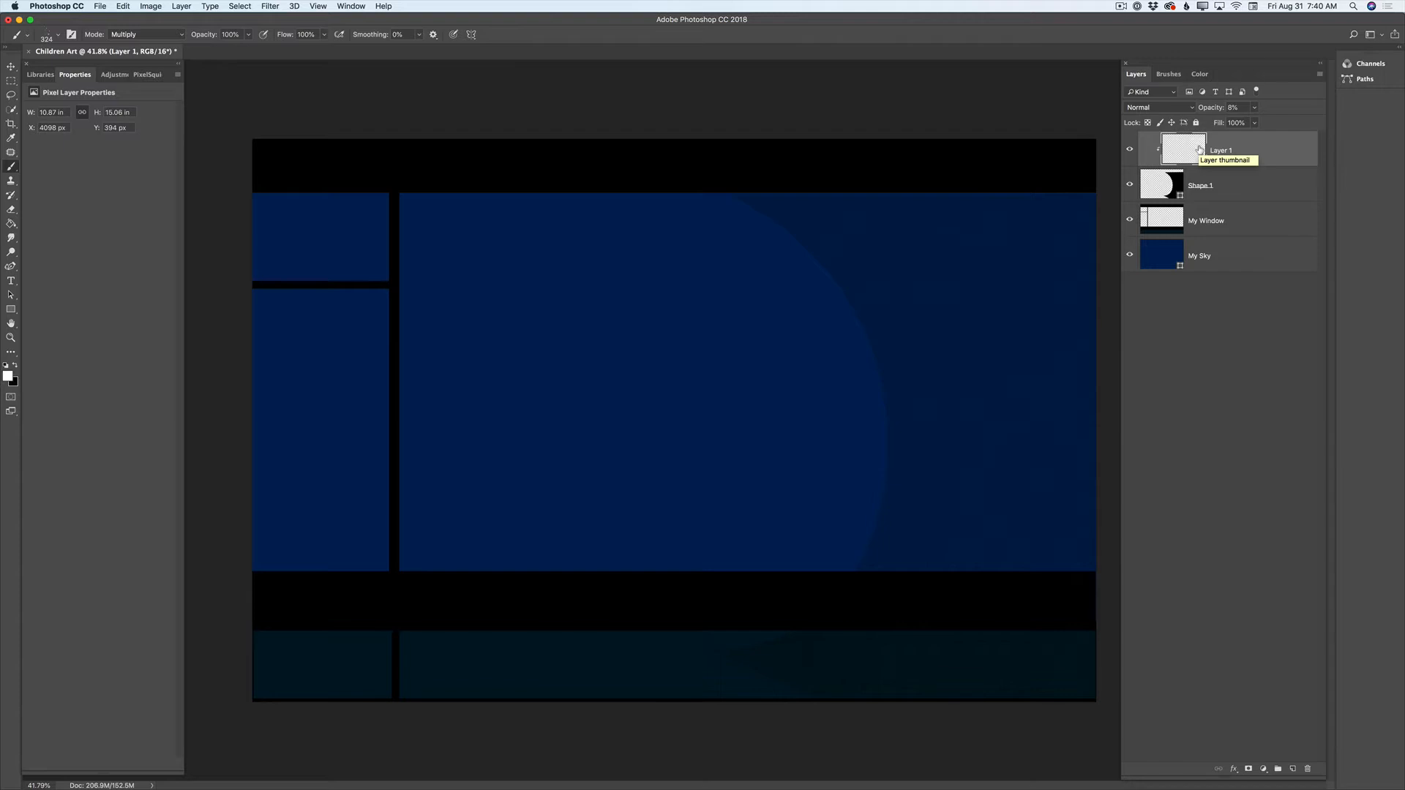
Raise the clipped spatter layer's opacity slightly, and select the My Window layer.
{"action": "left_click", "coordinate": [1257, 111]}
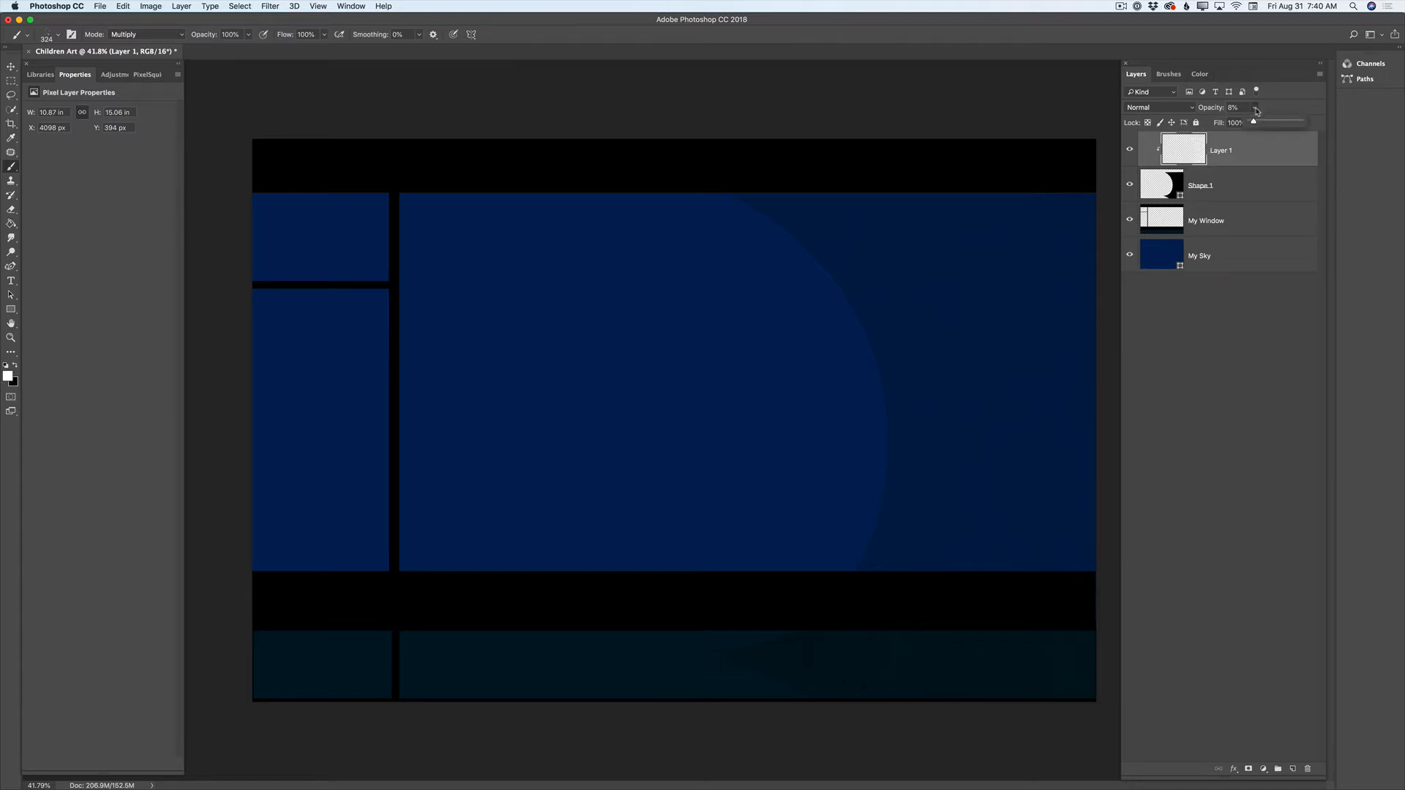
{"action": "left_click_drag", "start_coordinate": [1253, 123], "coordinate": [1259, 123]}
{"action": "left_click", "coordinate": [1223, 222]}
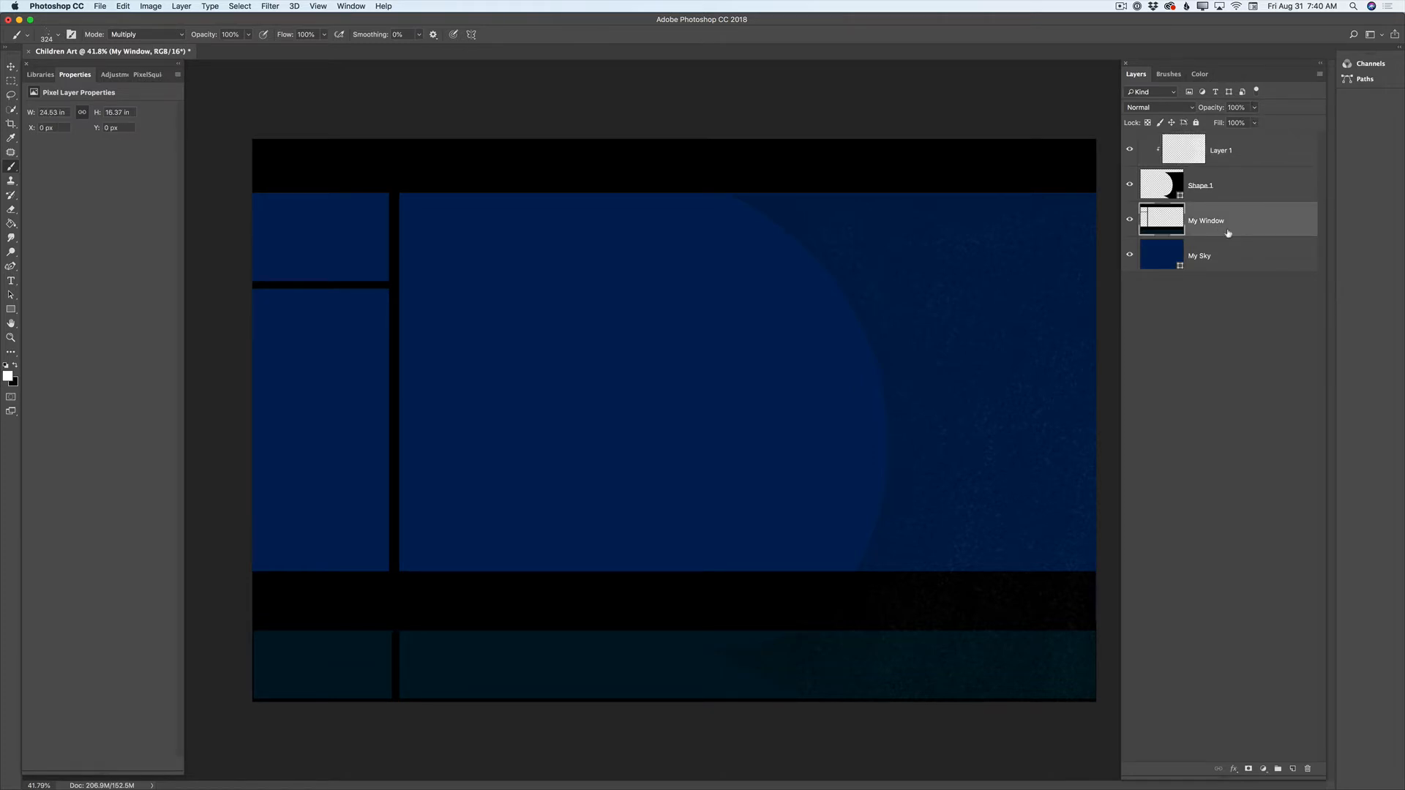
Draw a sitting cat custom shape with black fill, about 2136 by 2312 px, across the window sill, directly above the My Window layer.
{"action": "left_click", "coordinate": [11, 309]}
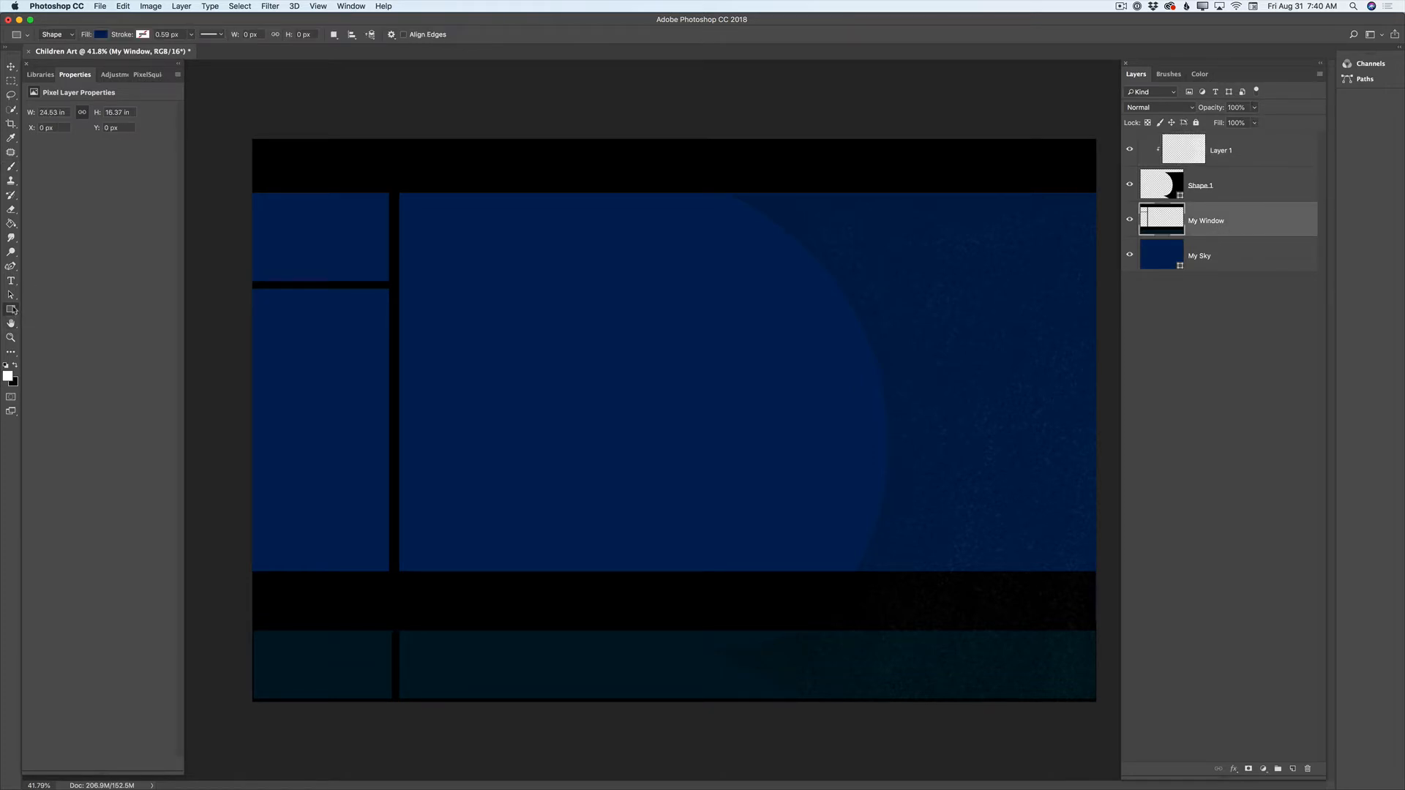
{"action": "left_click", "coordinate": [69, 362]}
{"action": "left_click", "coordinate": [446, 37]}
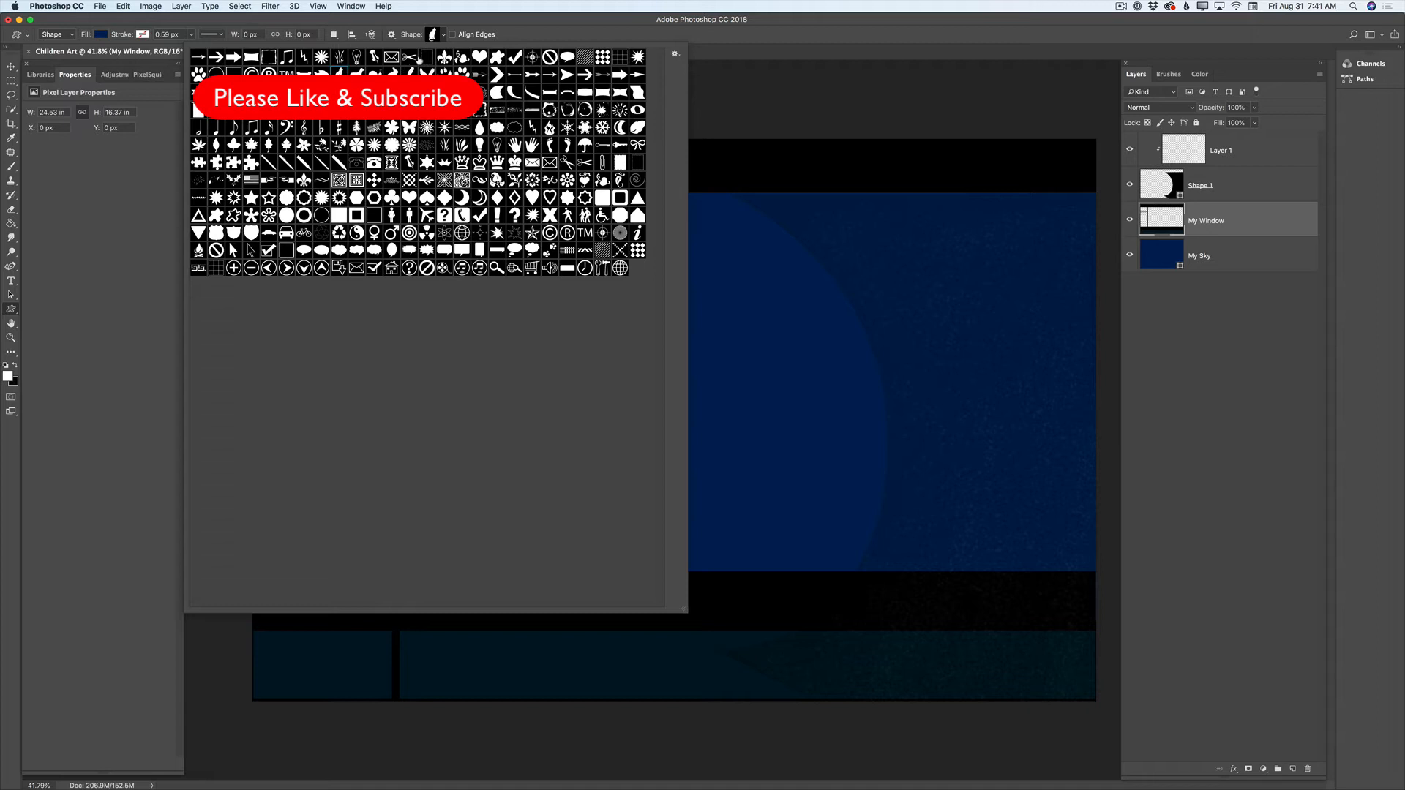
{"action": "left_click", "coordinate": [441, 37]}
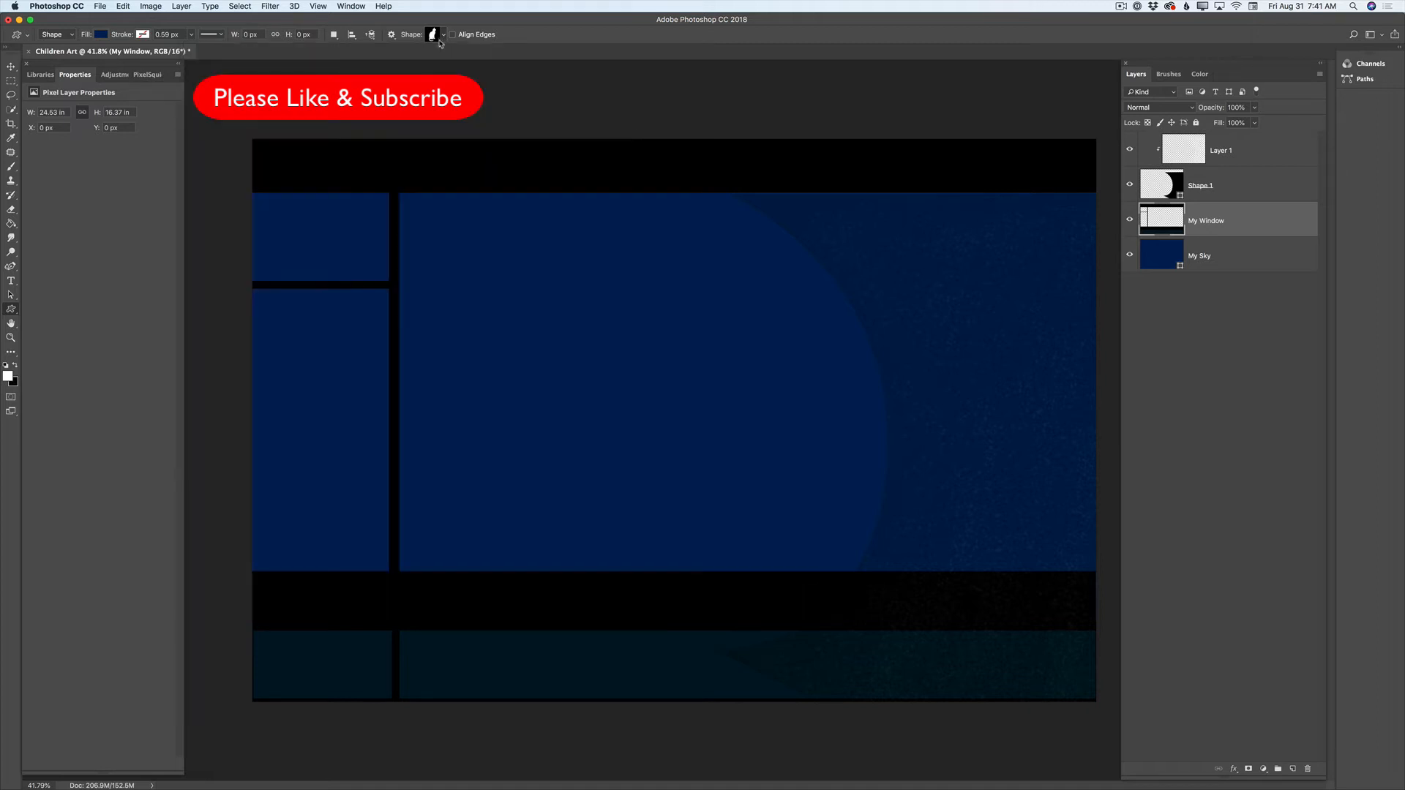
{"action": "left_click", "coordinate": [100, 35]}
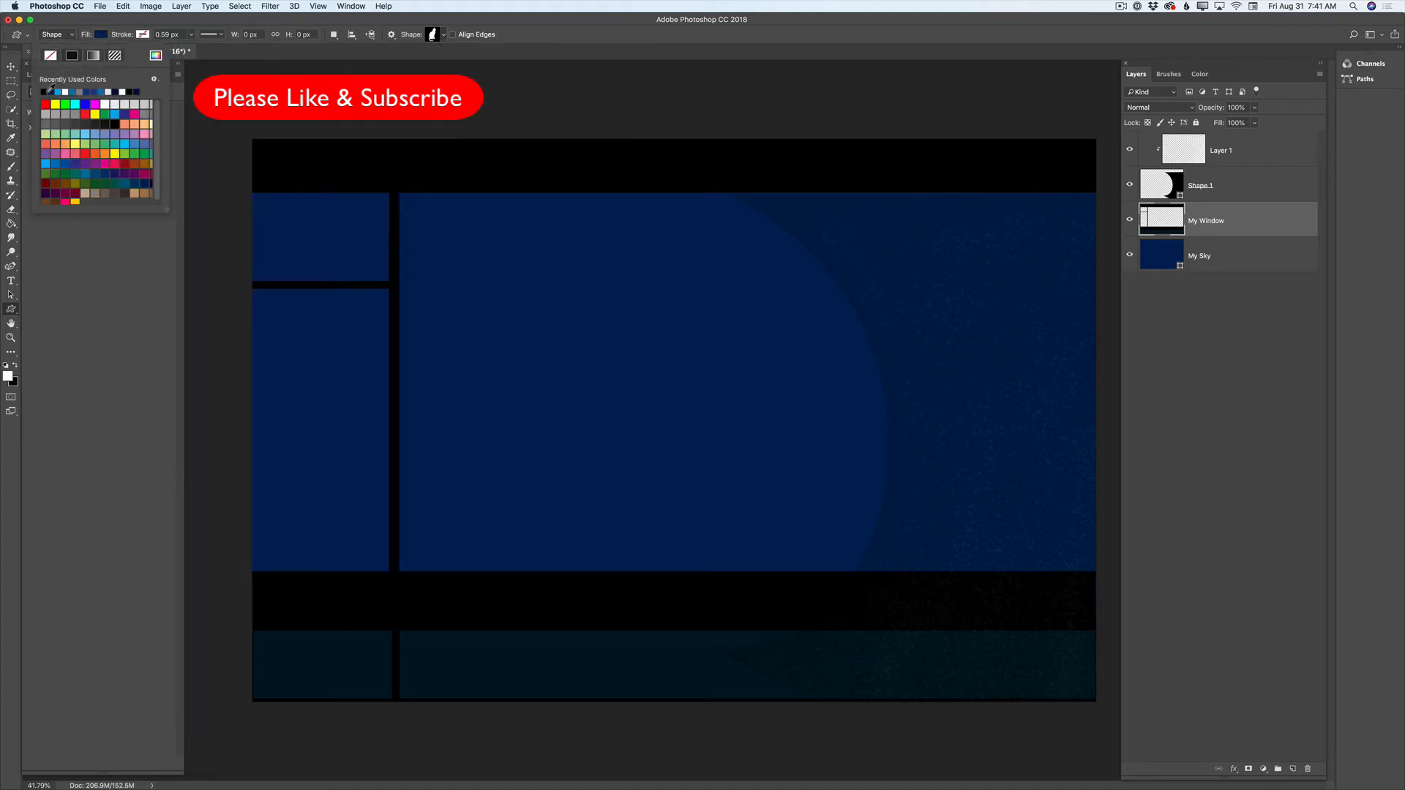
{"action": "left_click", "coordinate": [45, 91]}
{"action": "left_click", "coordinate": [446, 420]}
{"action": "left_click_drag", "start_coordinate": [449, 417], "coordinate": [694, 683]}
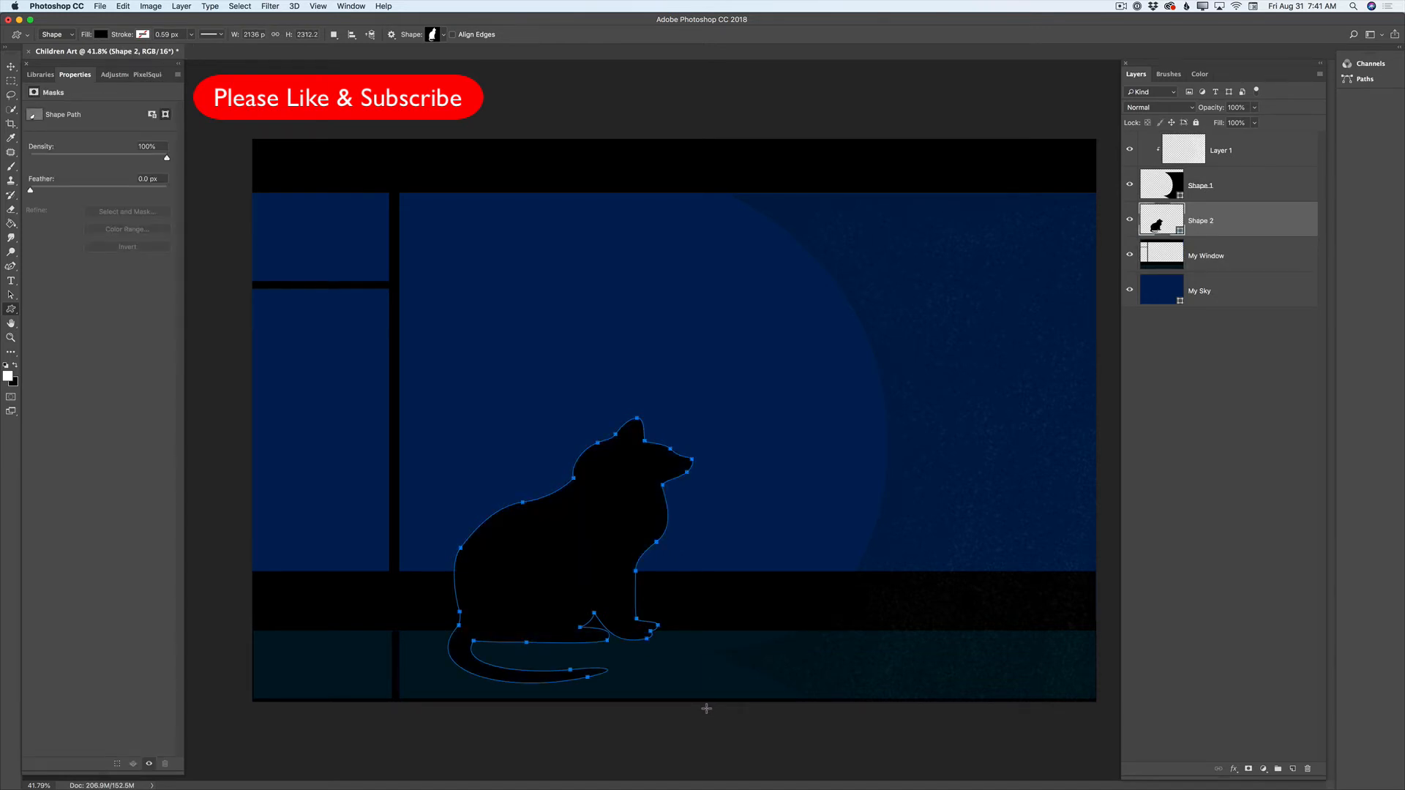
{"action": "left_click", "coordinate": [11, 67]}
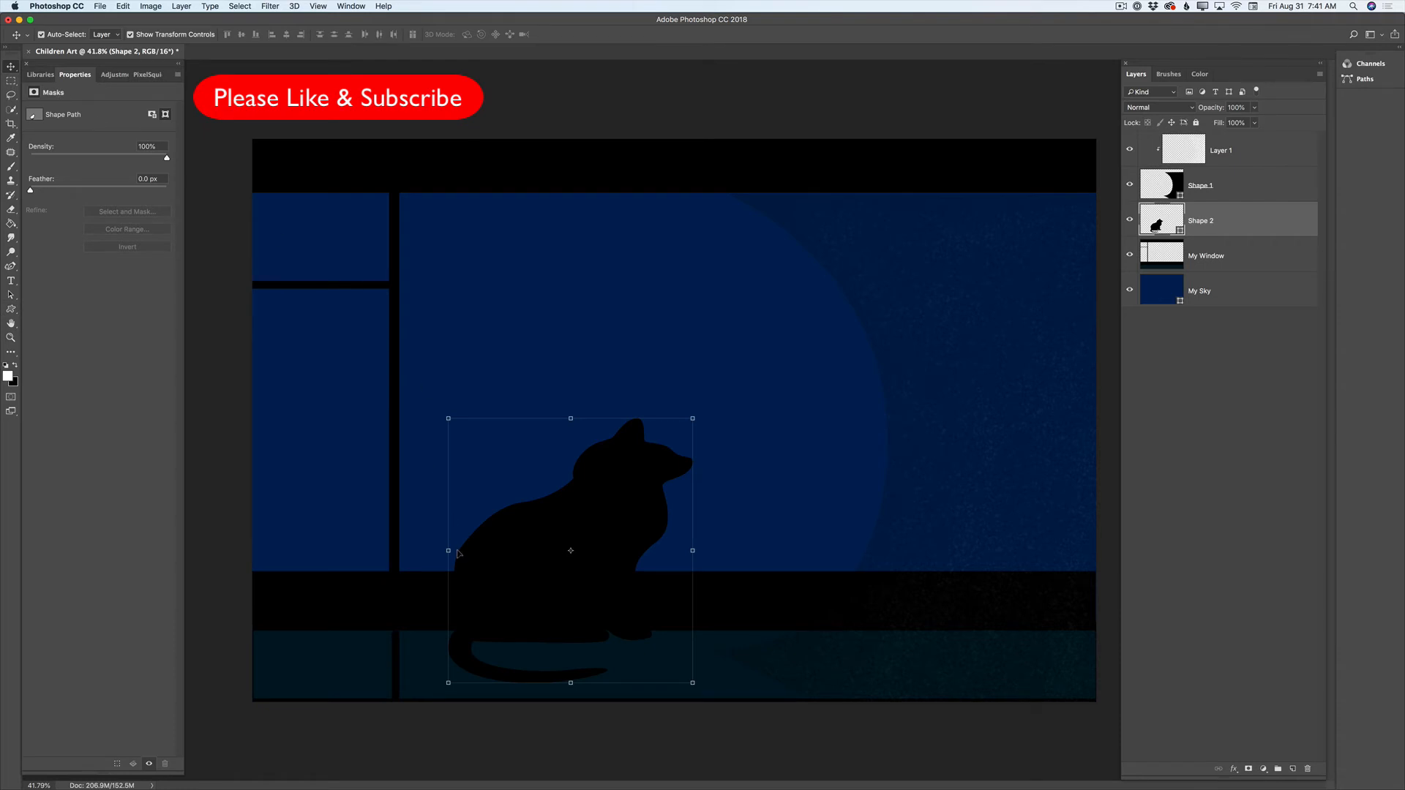